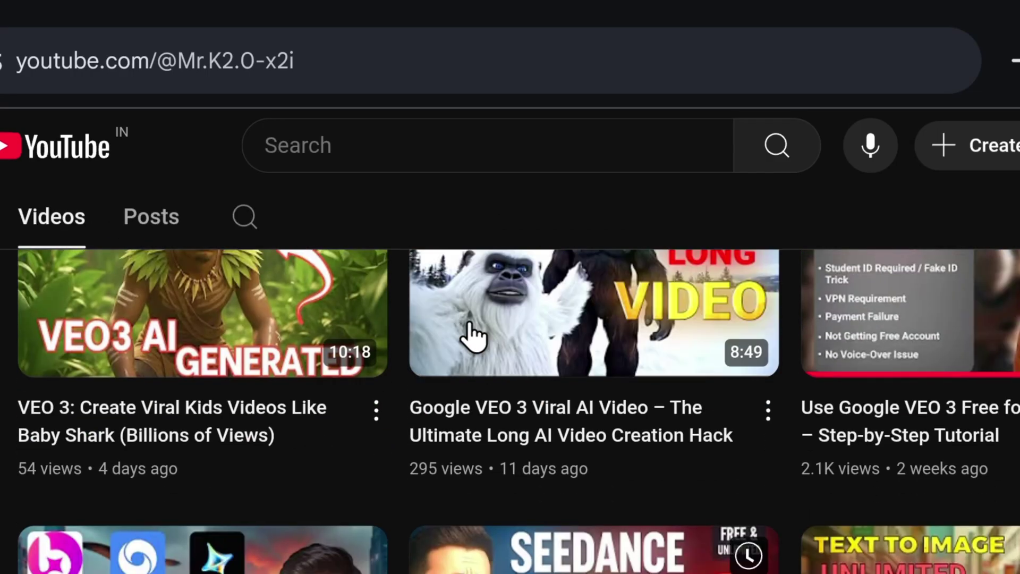
# Step: Scroll through the channel's Videos tab of AI video generation uploads, such as Google VEO 3
pyautogui.scroll(-9, 473, 350)
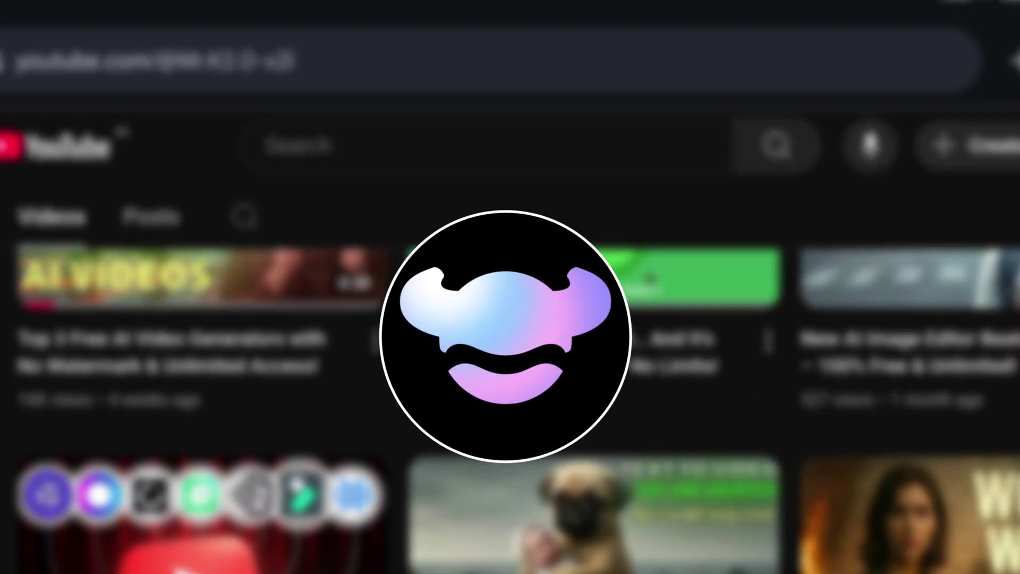
pyautogui.scroll(-9, 510, 319)
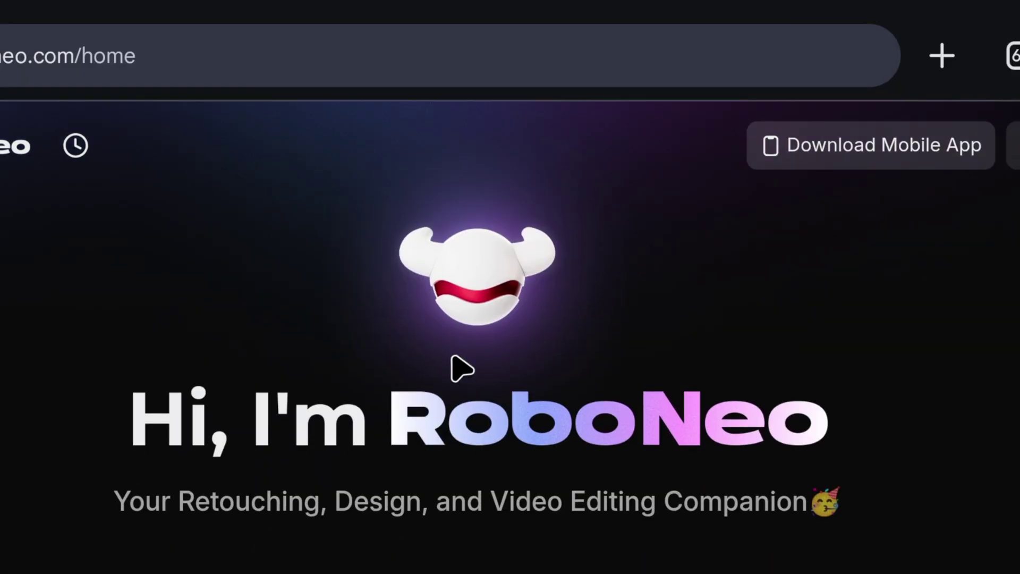
# Step: Open RoboNeo's sign-in options, choose Continue with email, then switch to Register with email
pyautogui.scroll(-5, 455, 358)
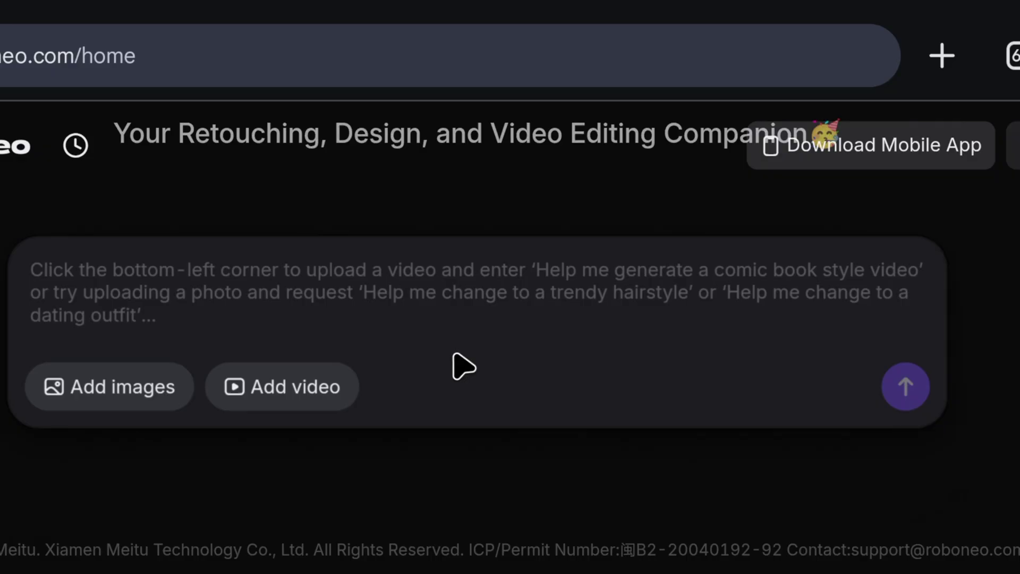
pyautogui.scroll(5, 454, 355)
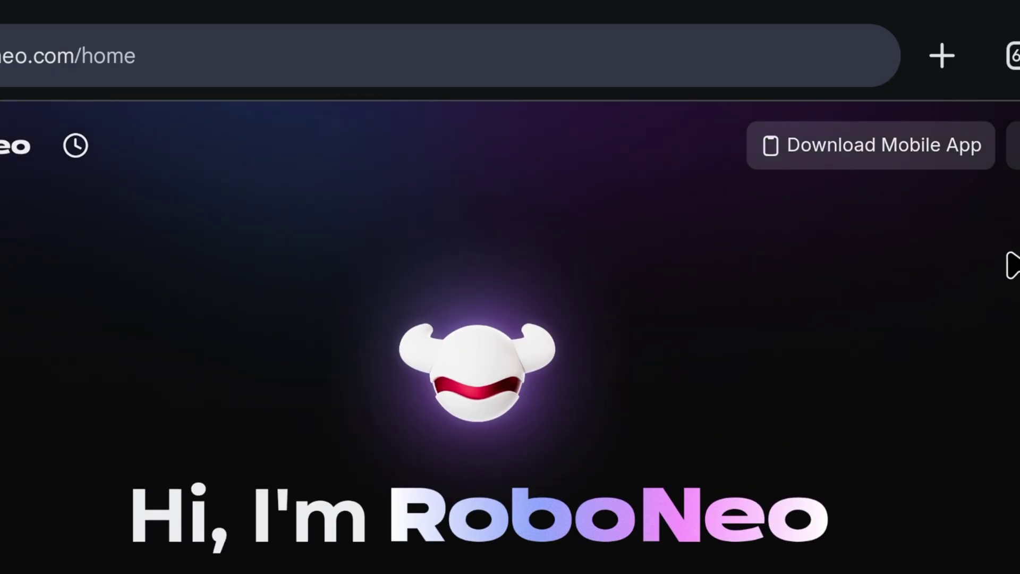
pyautogui.click(903, 155)
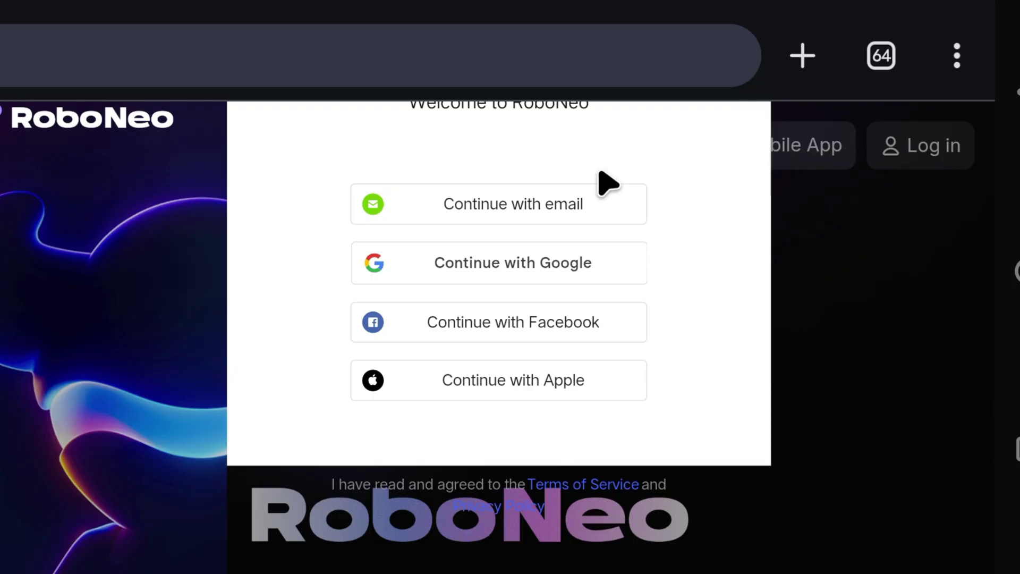
pyautogui.click(606, 202)
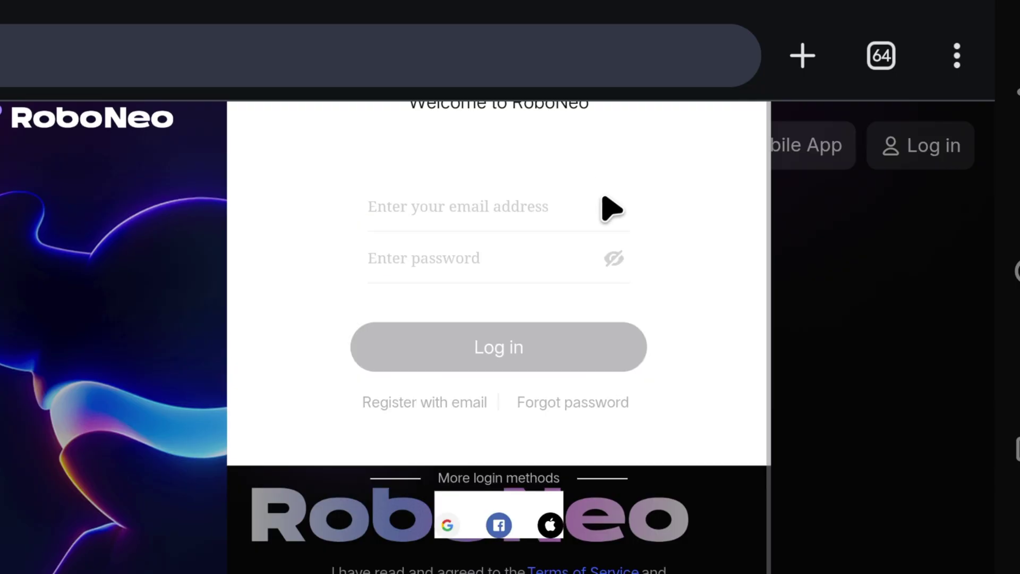
pyautogui.click(454, 401)
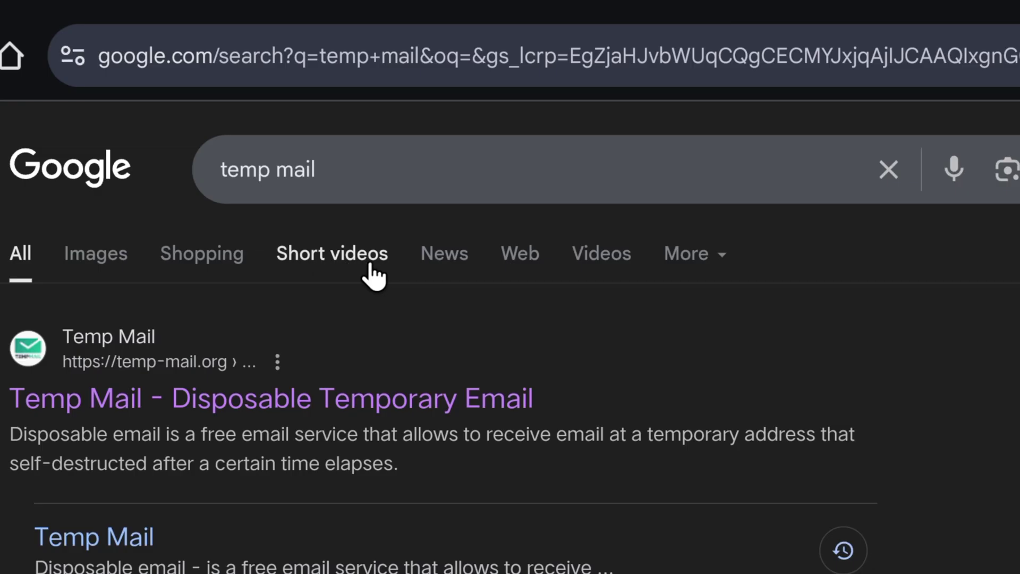
# Step: Delete the current temporary address on temp-mail.org to get a fresh disposable address
pyautogui.scroll(-2, 313, 330)
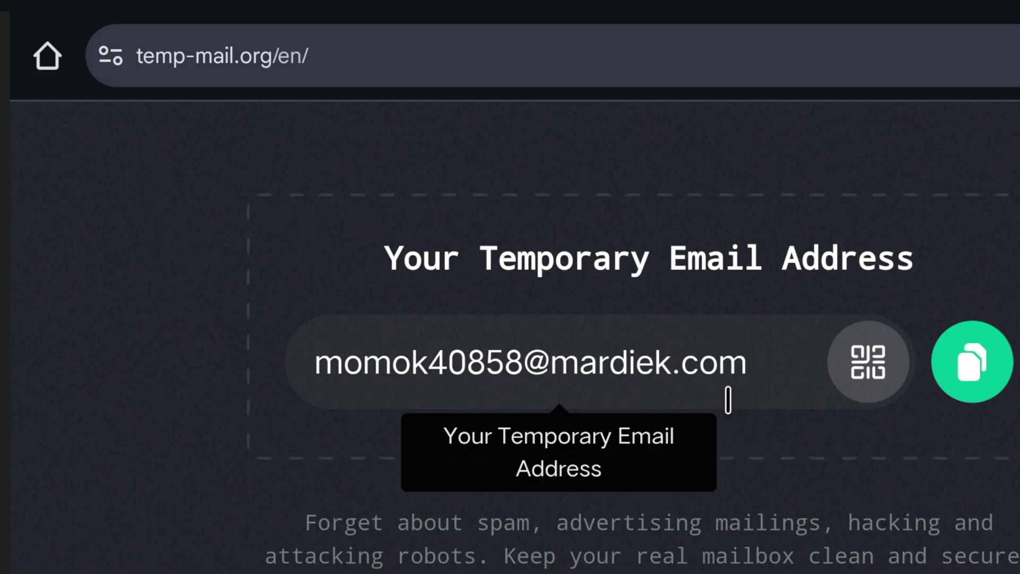
pyautogui.scroll(-5, 728, 400)
pyautogui.scroll(-3, 728, 399)
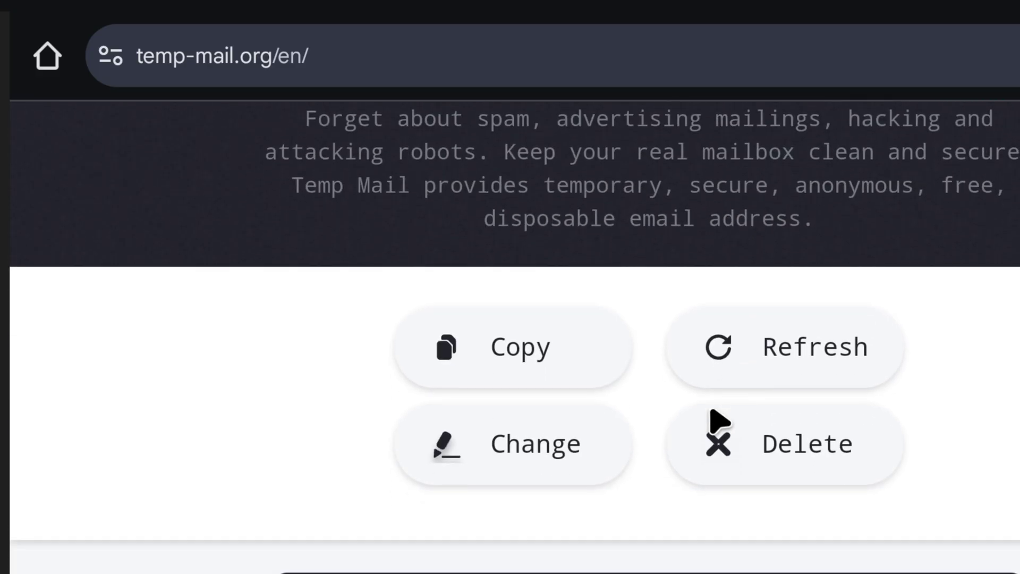
pyautogui.click(724, 448)
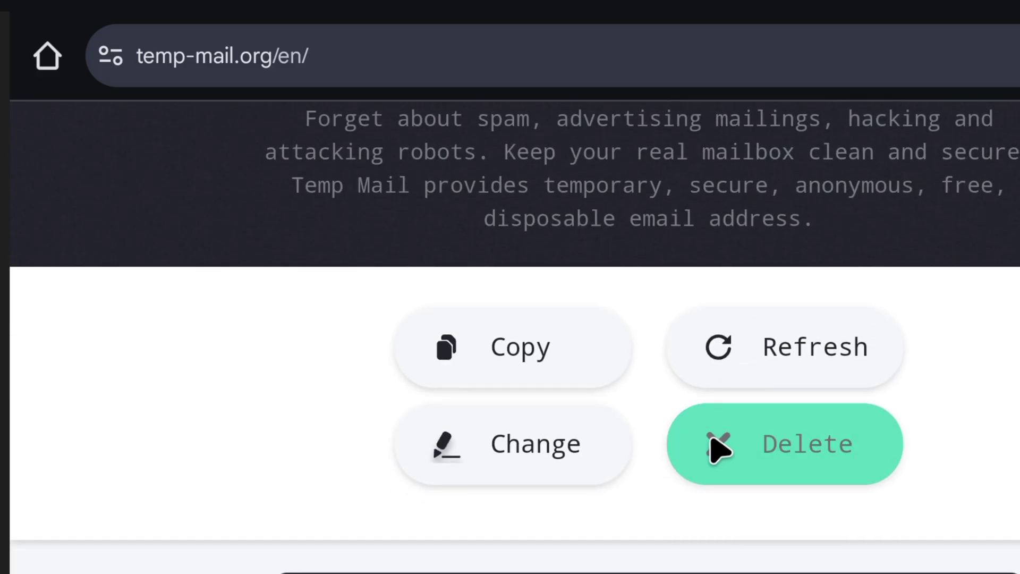
pyautogui.scroll(8, 691, 459)
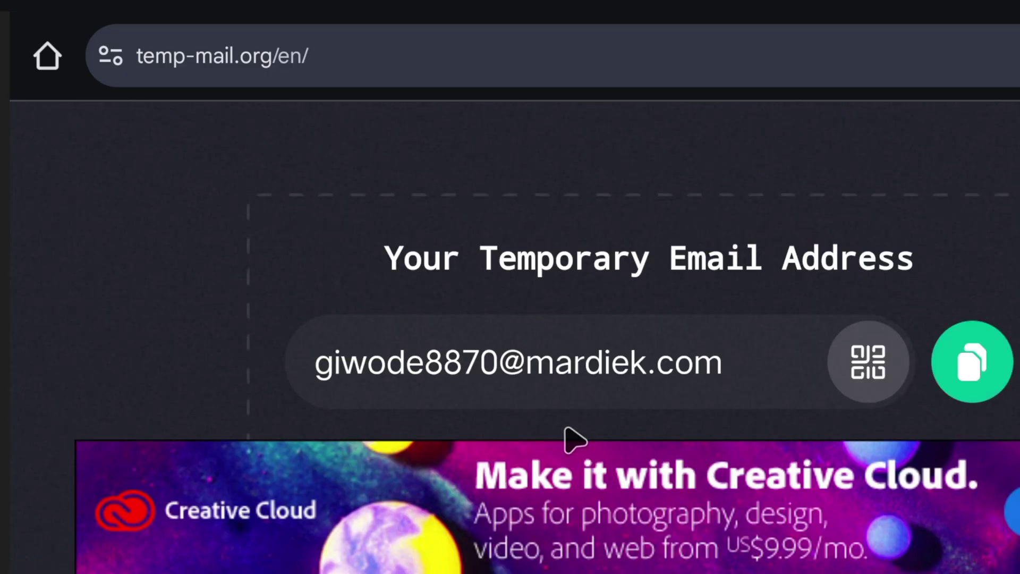
# Step: Register on RoboNeo with the copied temporary email and a pasted password, then solve the slider puzzle
pyautogui.click(975, 354)
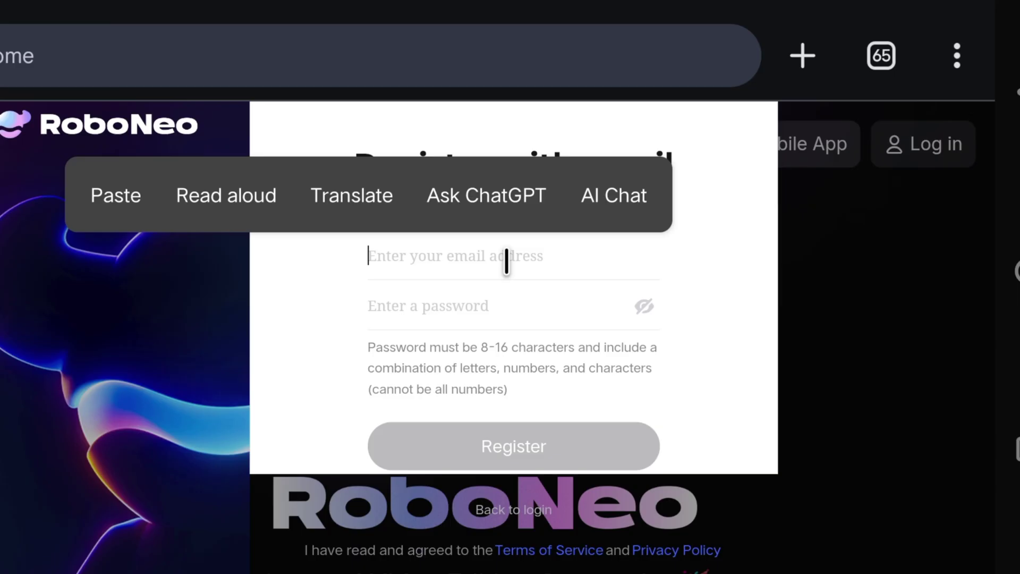
pyautogui.click(141, 197)
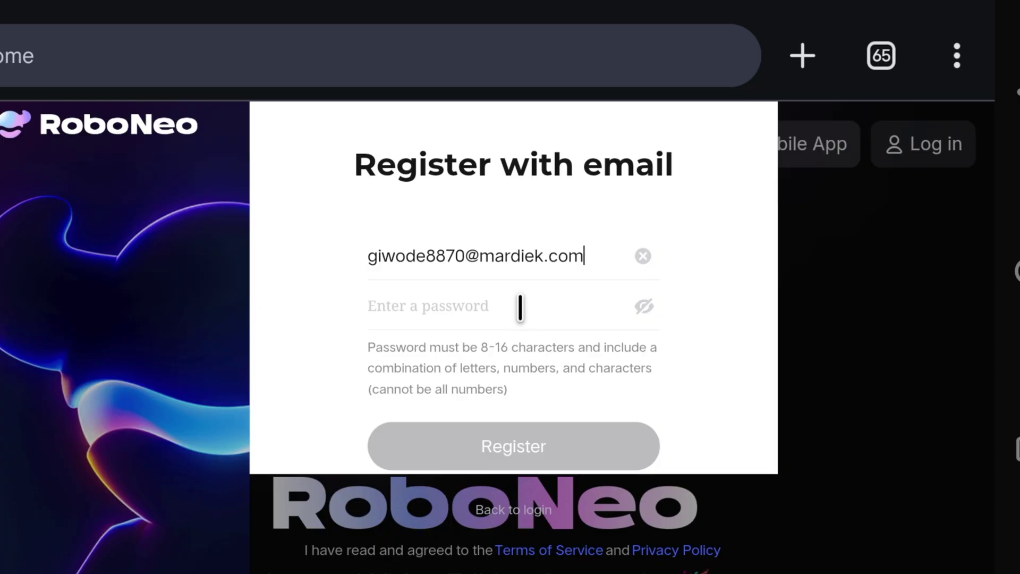
pyautogui.click(520, 307)
pyautogui.hotkey('ctrl', 'v')
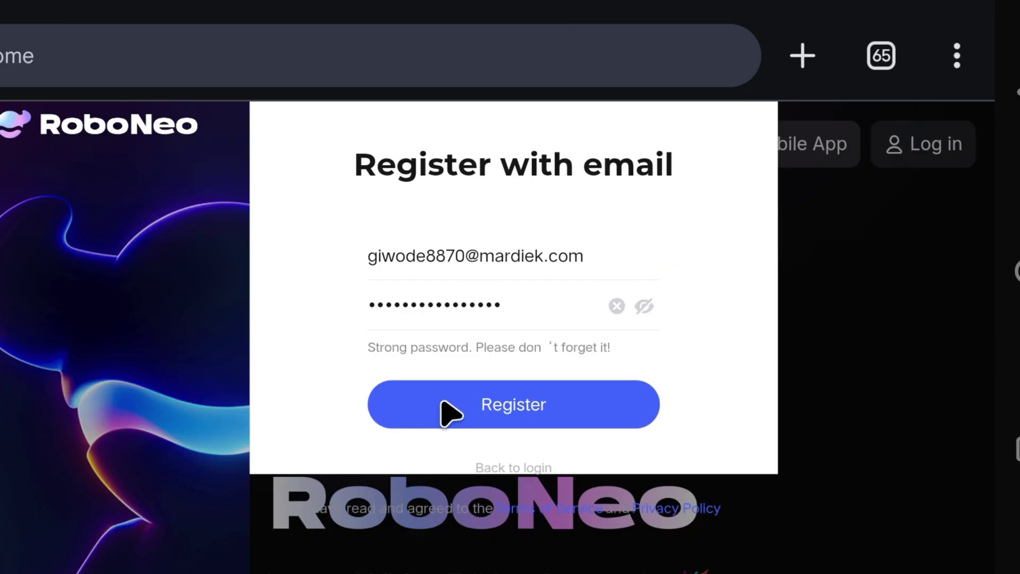
pyautogui.click(449, 412)
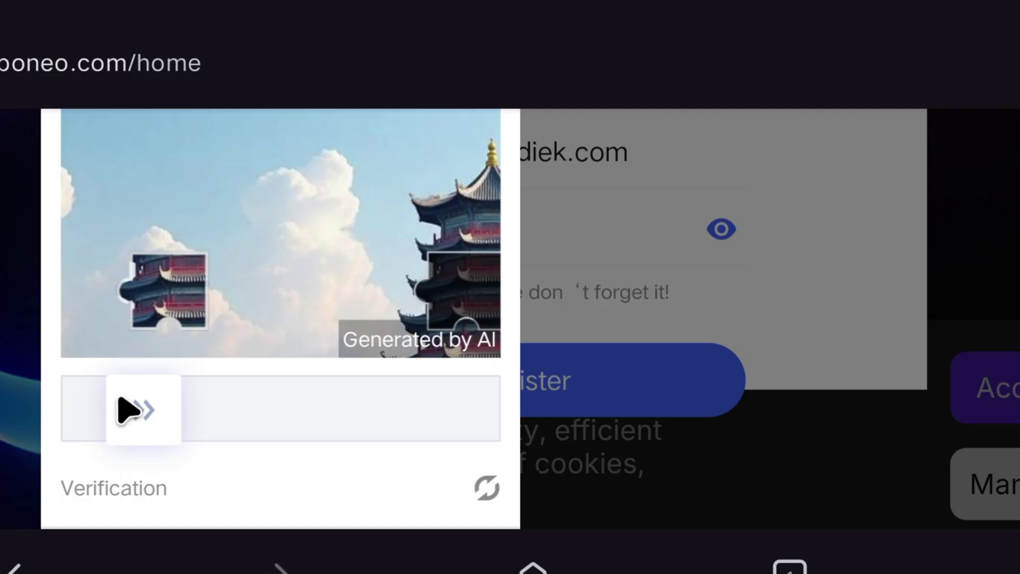
pyautogui.moveTo(127, 409); pyautogui.dragTo(418, 447)
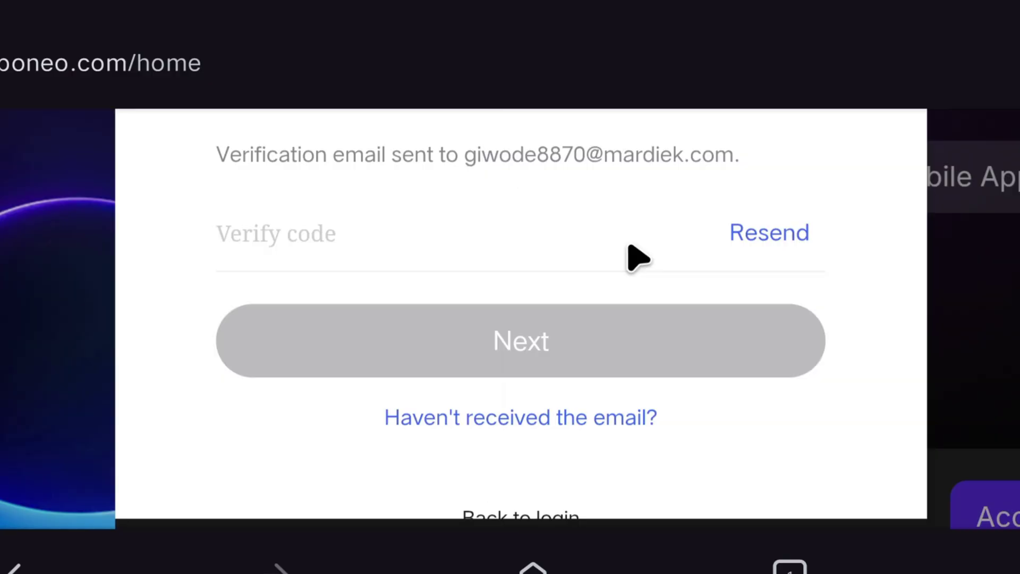
# Step: Resend the verification email, then open the newest RoboNeo email in Temp Mail and select its code
pyautogui.click(773, 238)
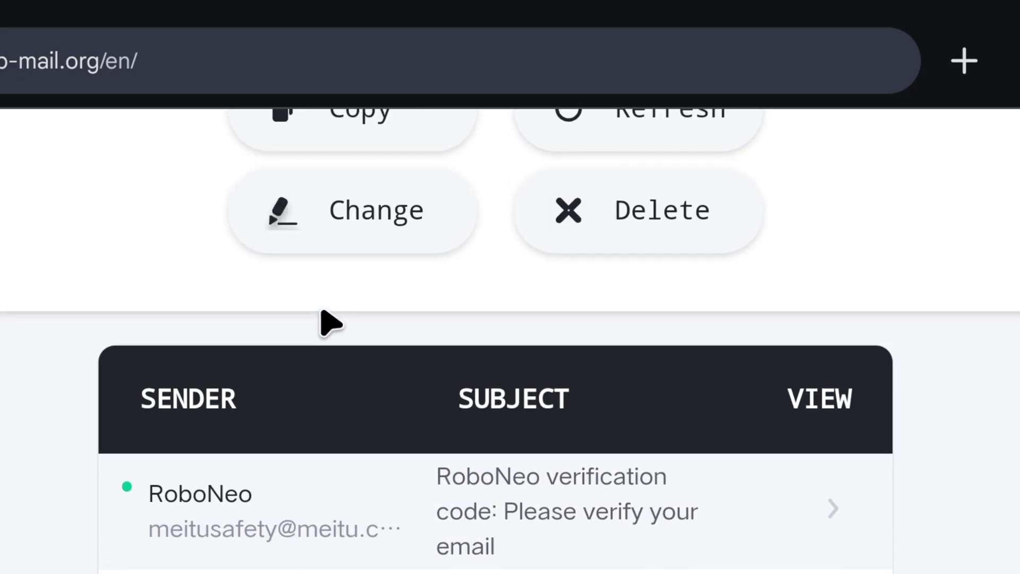
pyautogui.scroll(-4, 330, 323)
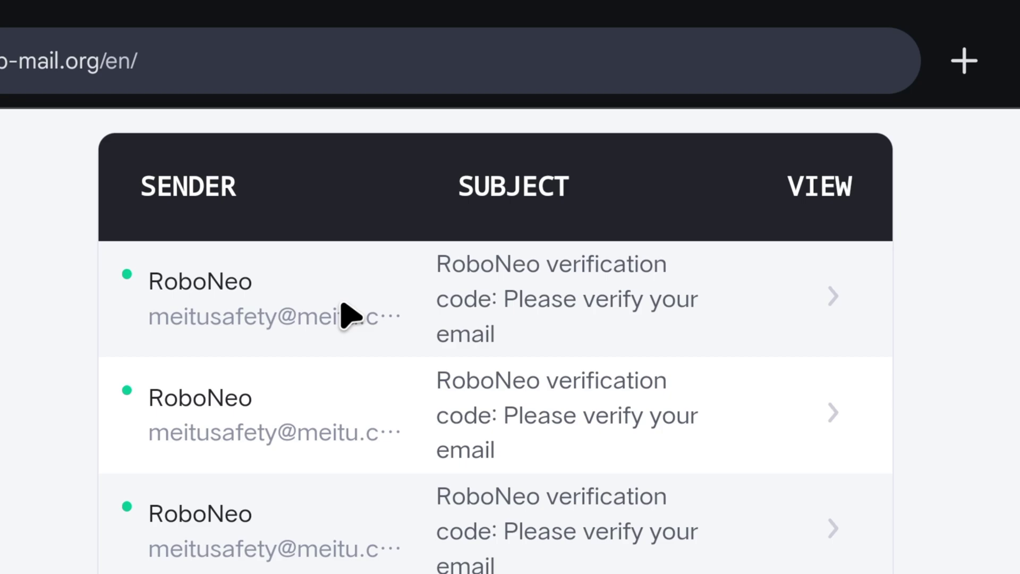
pyautogui.click(439, 333)
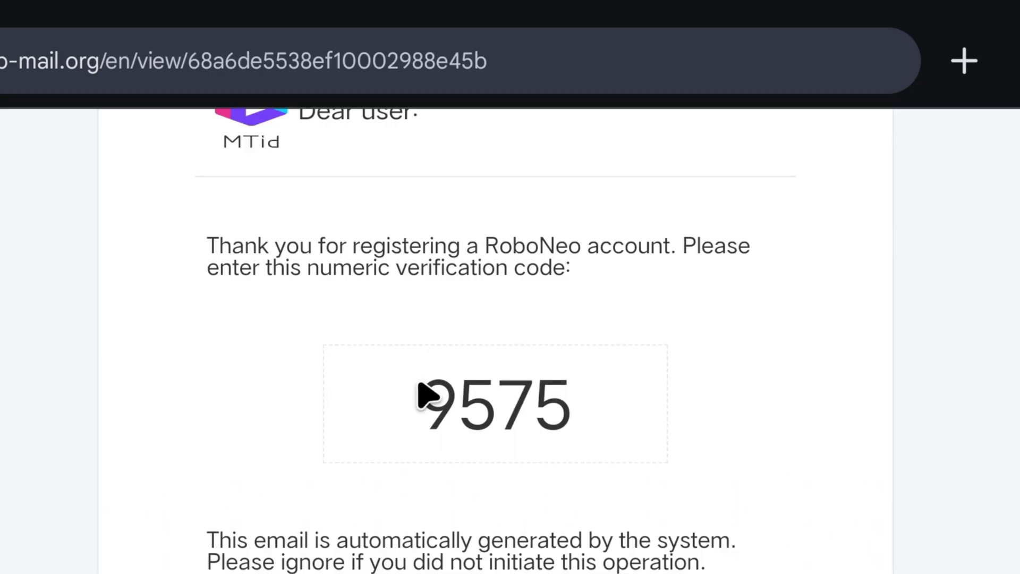
pyautogui.moveTo(424, 392); pyautogui.dragTo(649, 446)
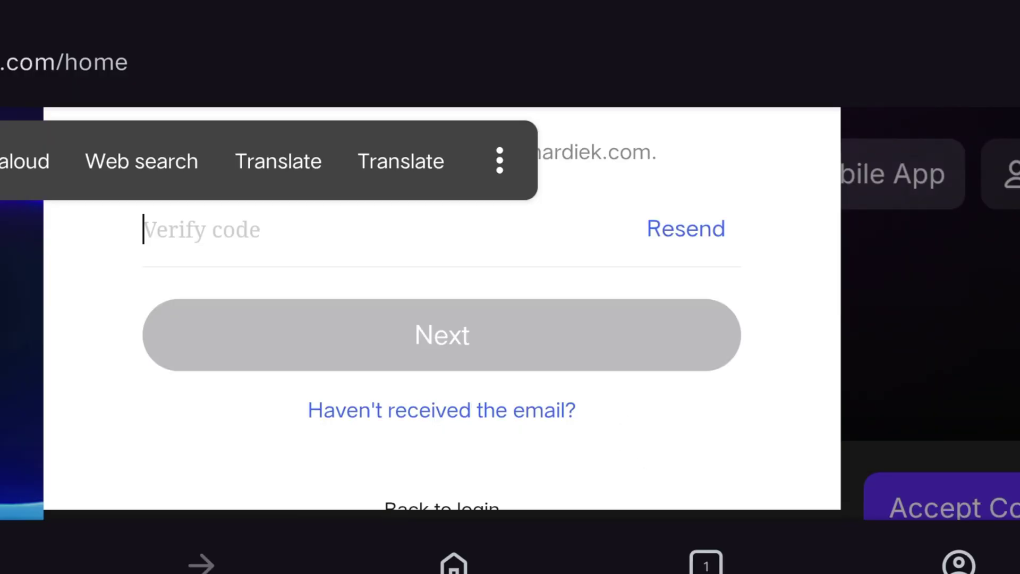
# Step: Paste the emailed code into Verify code and confirm it to finish registration
pyautogui.hotkey('ctrl', 'v')
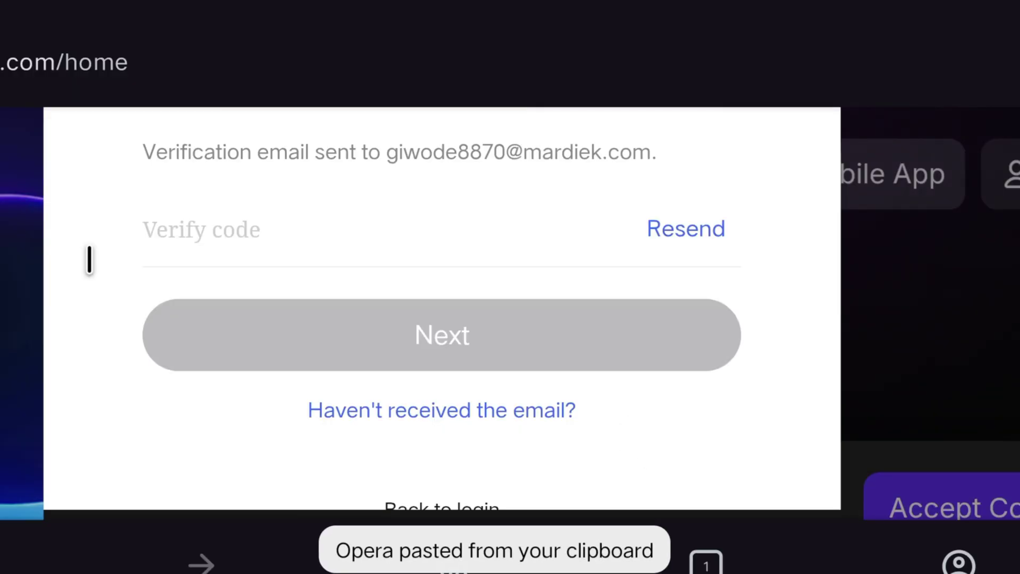
pyautogui.click(456, 346)
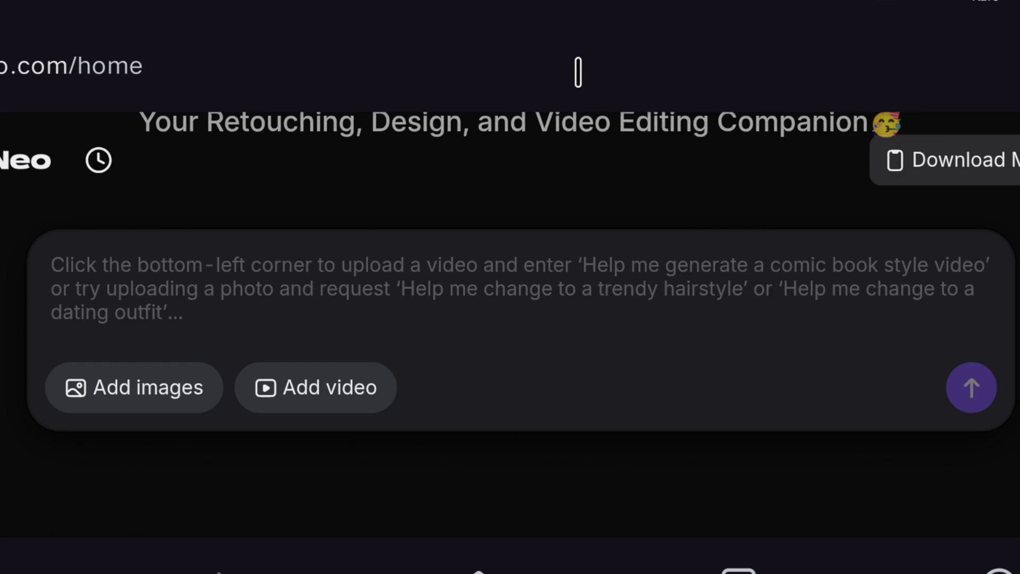
# Step: Scroll RoboNeo's home page to the prompt box showing the joyful girl on a mountain cliff prompt
pyautogui.scroll(5, 565, 364)
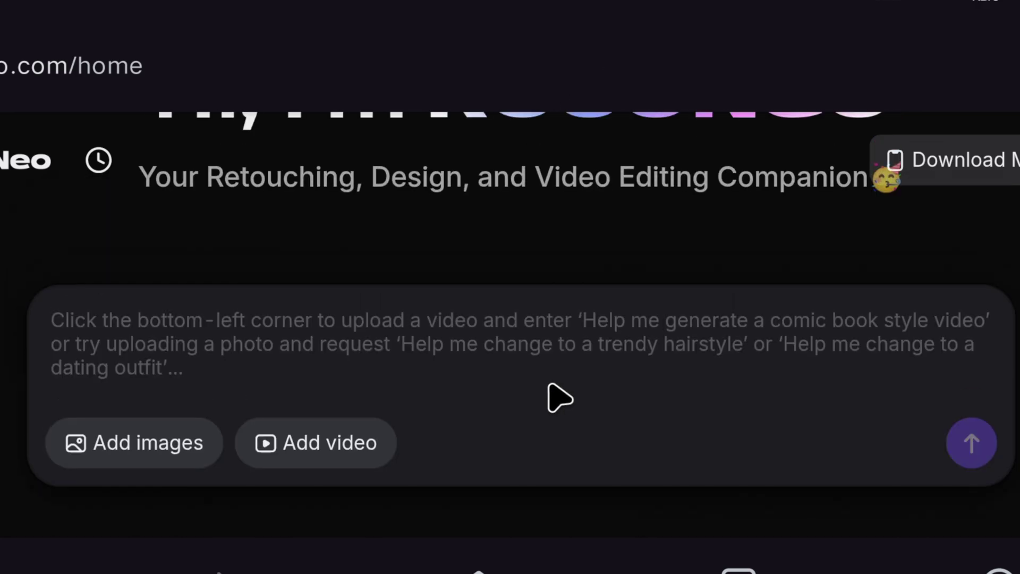
pyautogui.scroll(2, 557, 395)
pyautogui.scroll(-2, 553, 393)
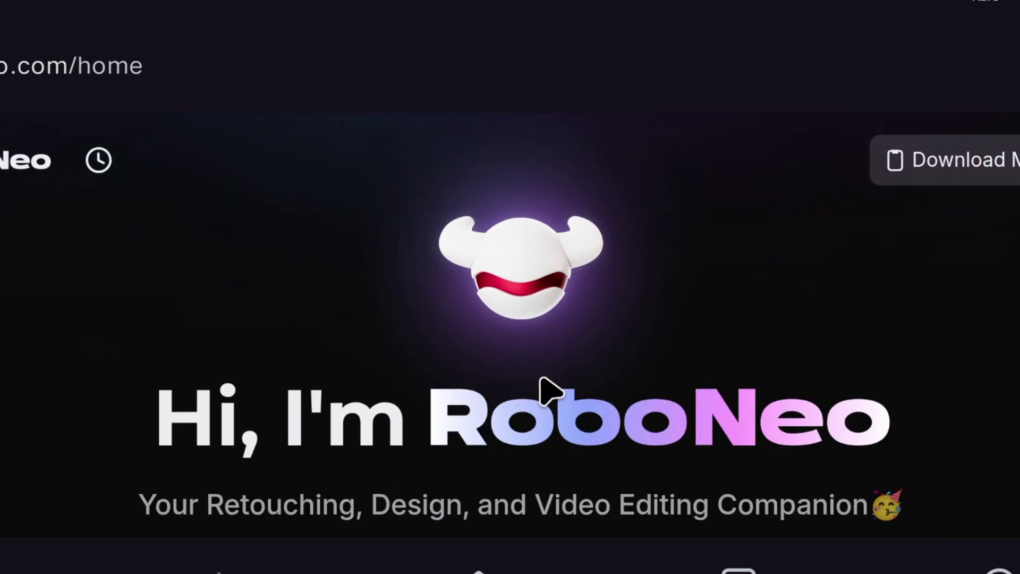
pyautogui.scroll(-2, 540, 382)
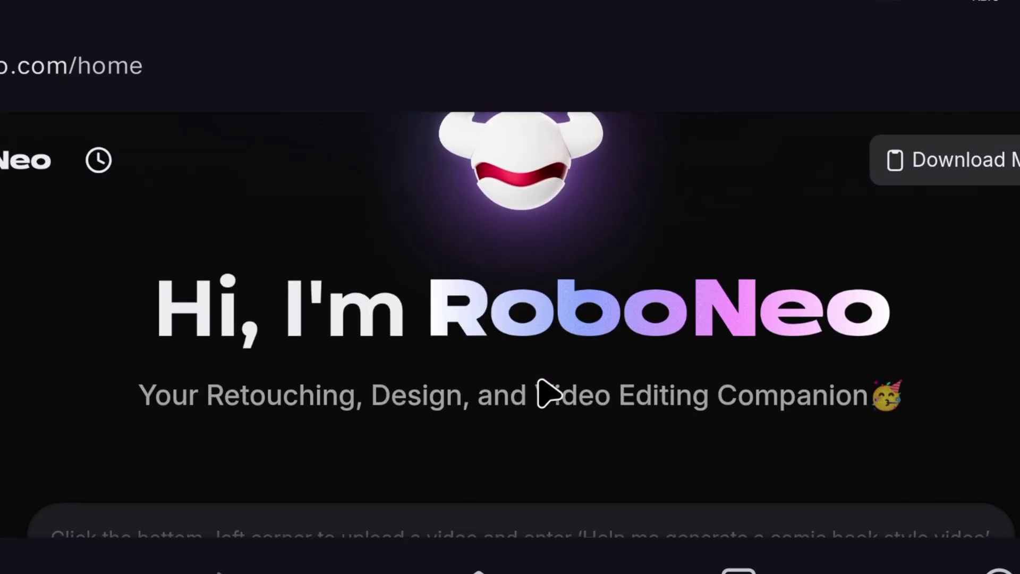
pyautogui.scroll(-2, 540, 382)
pyautogui.scroll(-2, 549, 394)
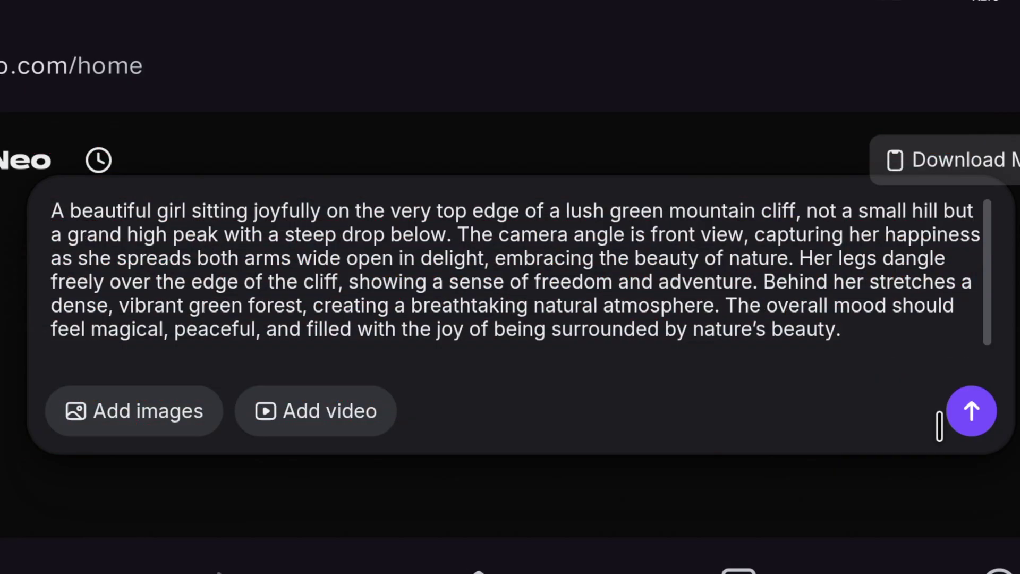
# Step: Submit the prompt and wait for the studio's generated Statue of Liberty photos
pyautogui.click(972, 411)
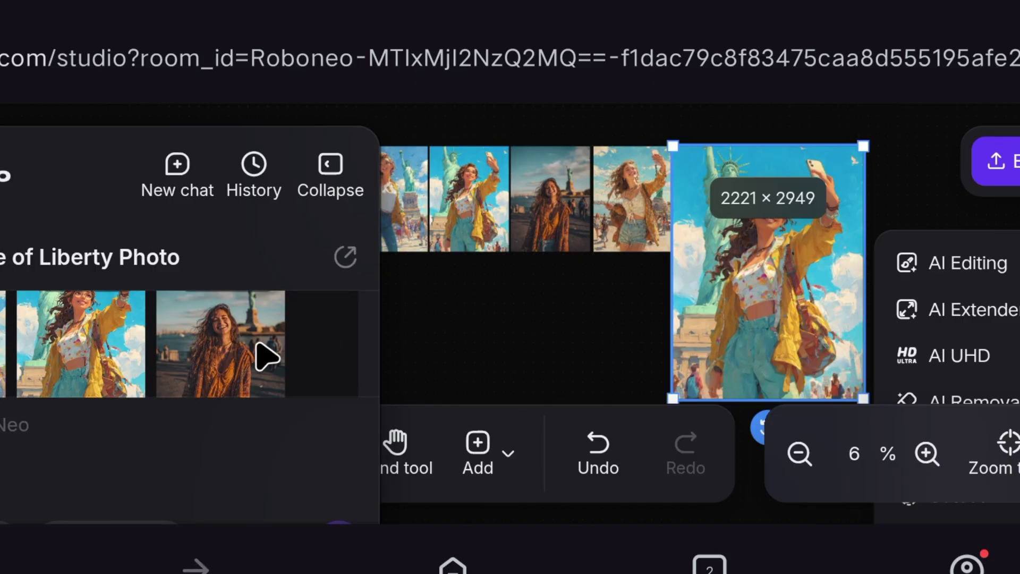
# Step: Select the large 2221 × 2949 cartoon girl image and start AI Editing on it
pyautogui.scroll(5, 254, 345)
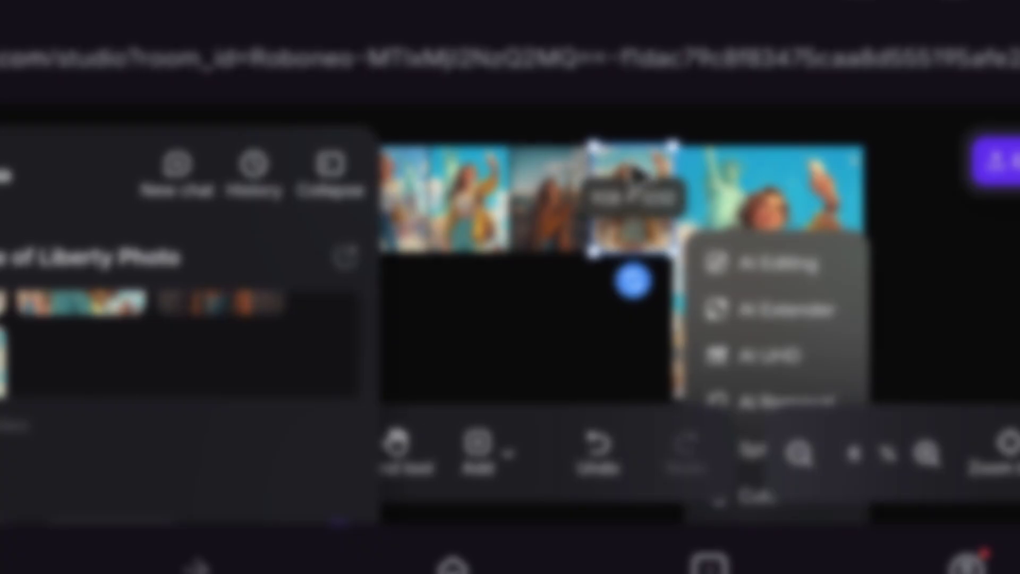
pyautogui.click(693, 197)
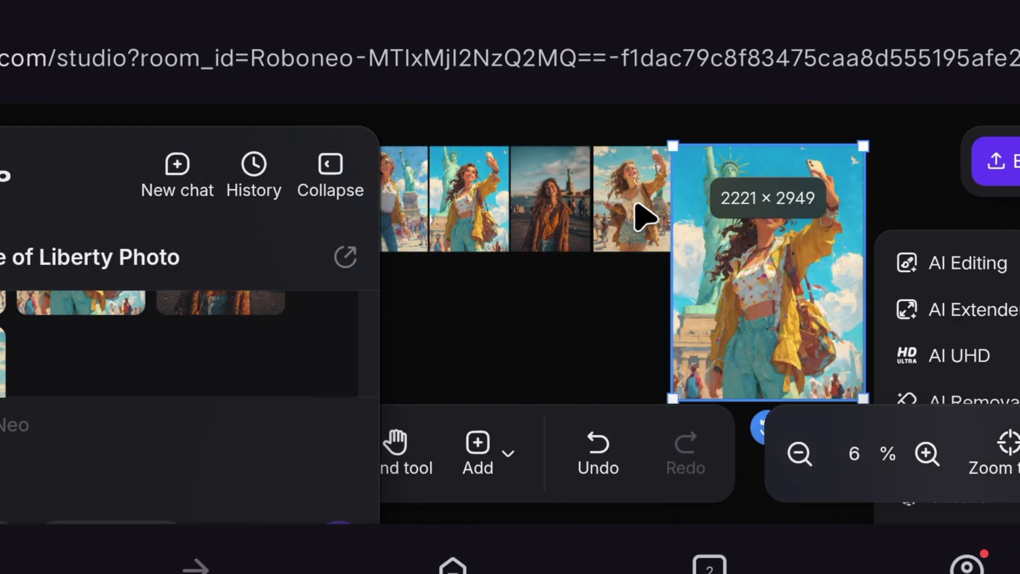
pyautogui.click(640, 216)
pyautogui.click(455, 204)
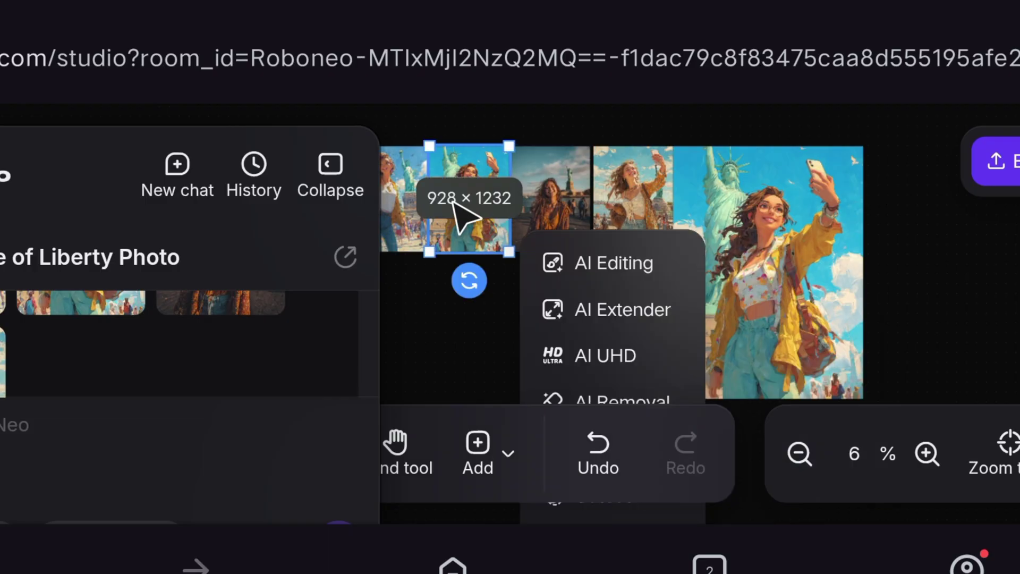
pyautogui.click(397, 234)
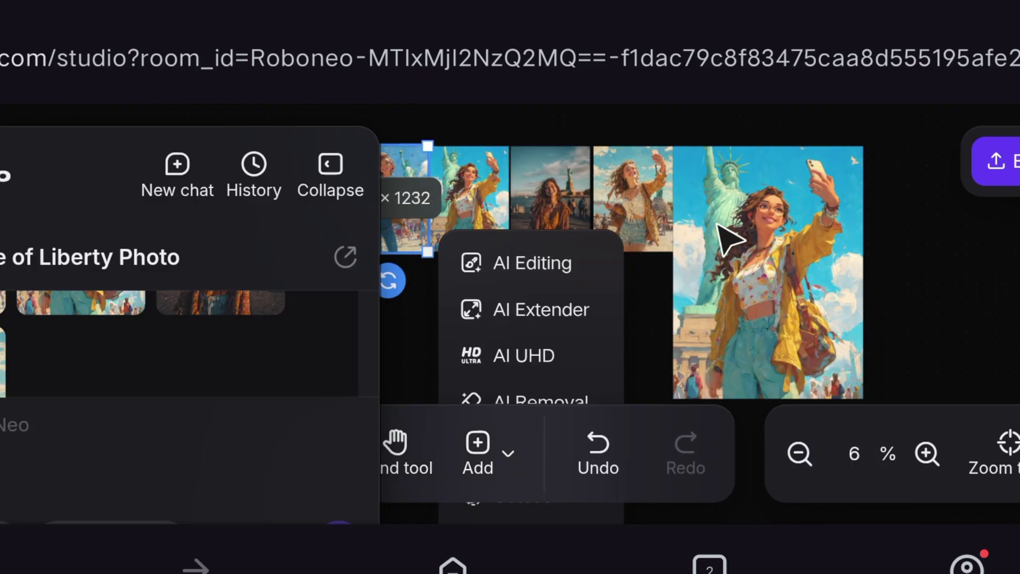
pyautogui.rightClick(787, 254)
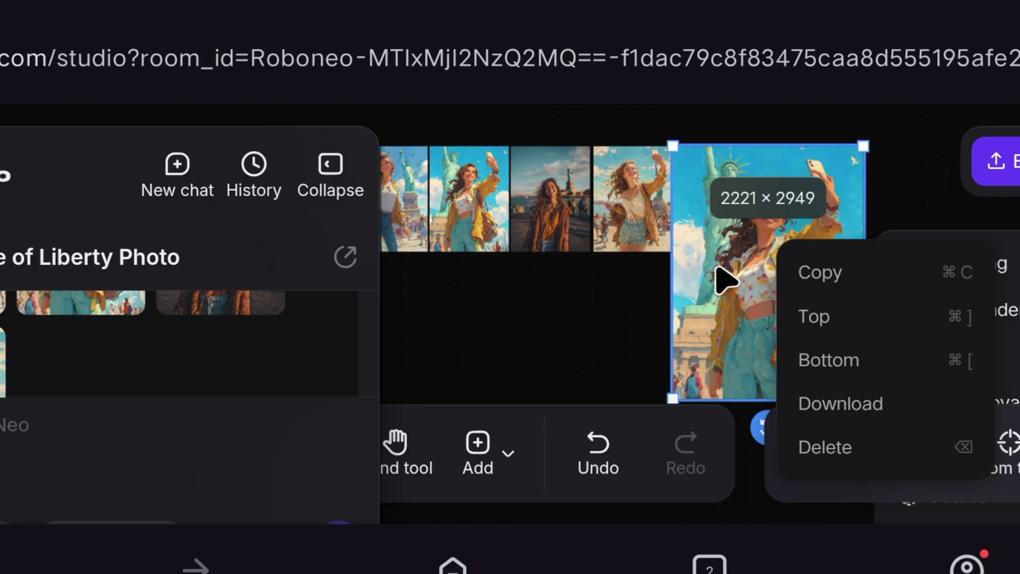
pyautogui.click(729, 281)
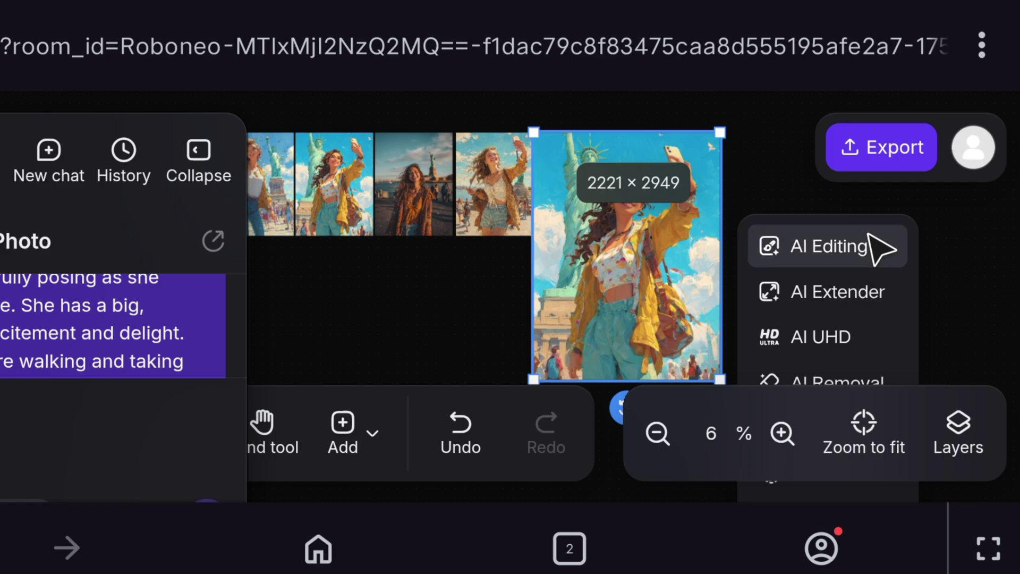
pyautogui.click(828, 246)
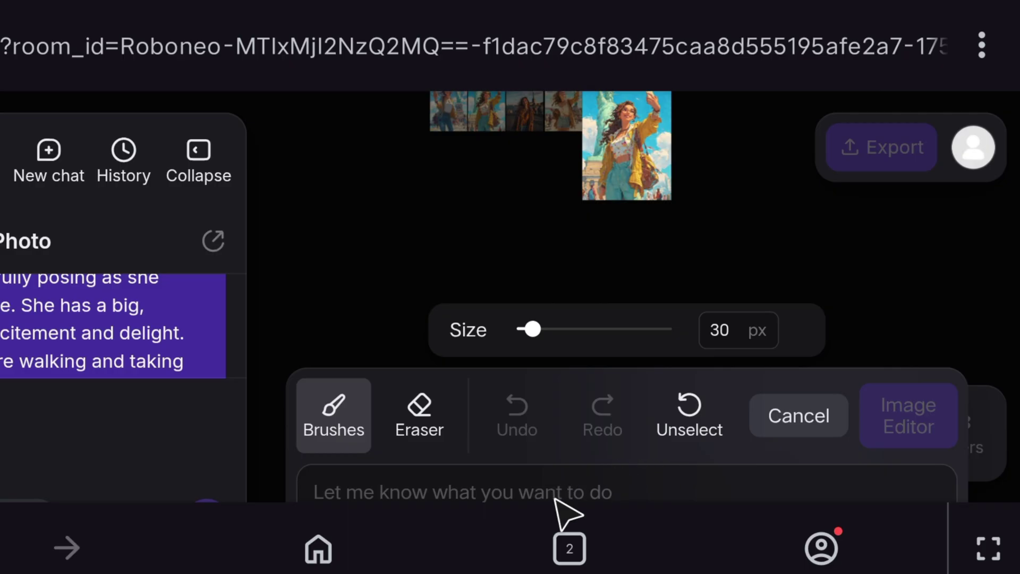
# Step: Paste the request to colour the girl's jacket red into the edit prompt and submit it
pyautogui.rightClick(721, 500)
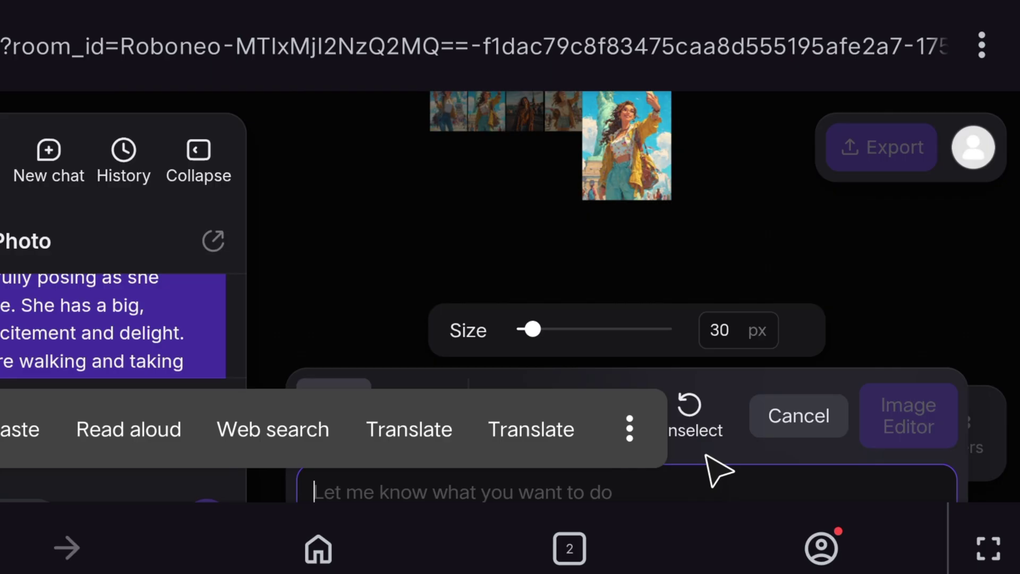
pyautogui.click(33, 428)
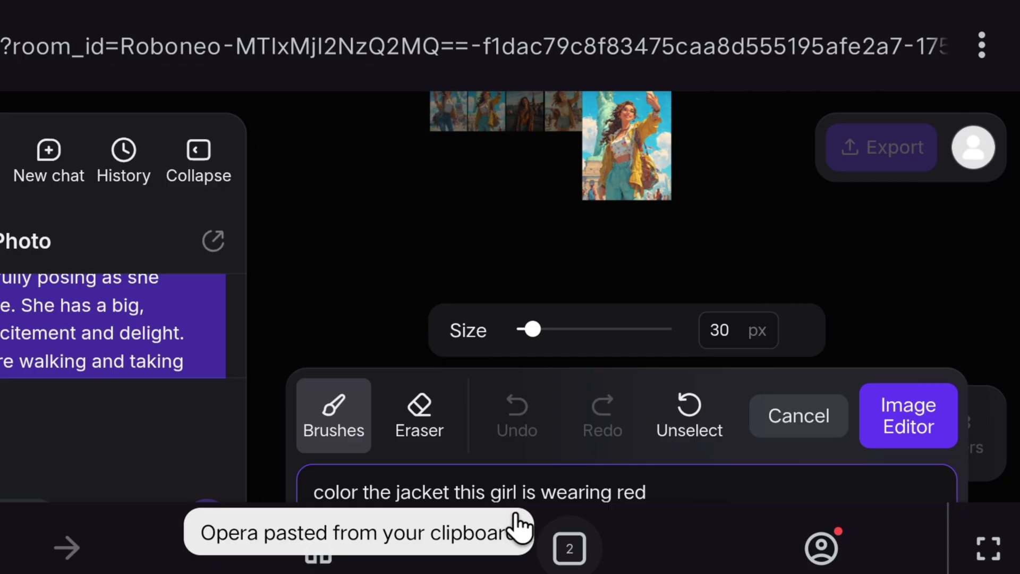
pyautogui.click(891, 425)
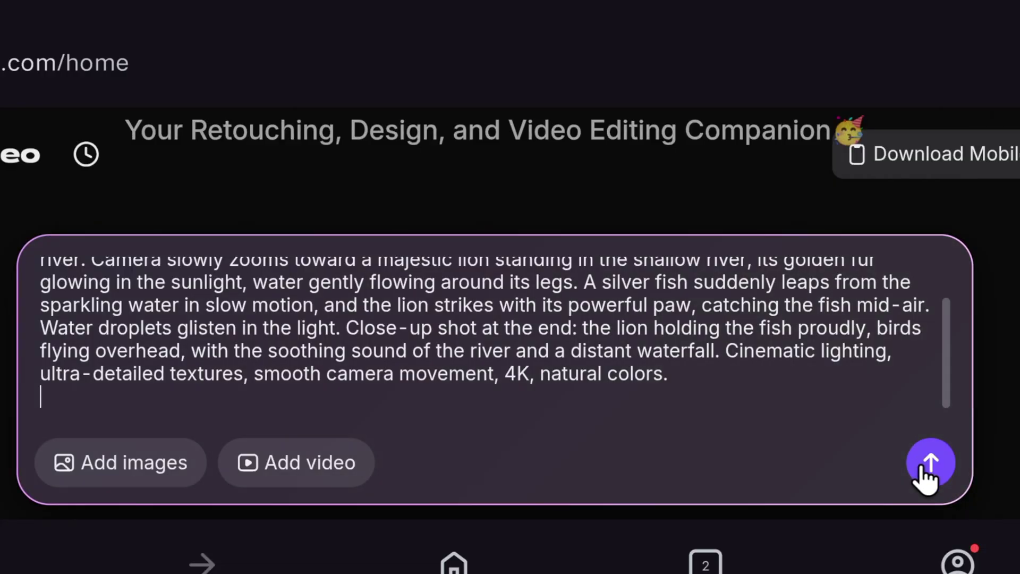
# Step: Send the prompt for a cinematic video of a golden lion in a river catching a leaping fish
pyautogui.click(929, 474)
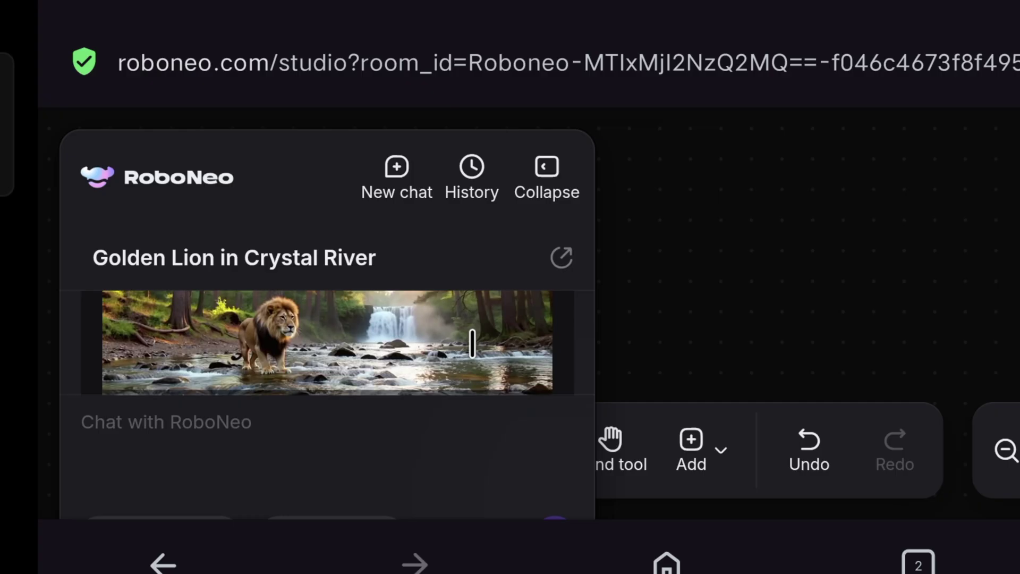
# Step: Scroll down the chat to view the generated lion image and its 10-second video
pyautogui.scroll(-3, 474, 351)
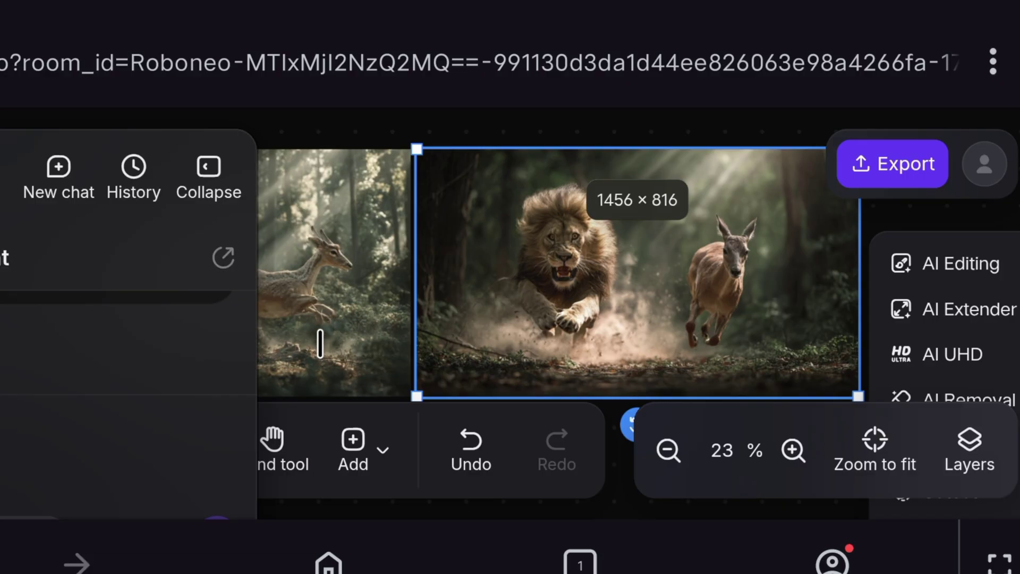
# Step: Step through the lion-chasing-deer images in the full-size preview
pyautogui.moveTo(320, 344); pyautogui.dragTo(229, 338)
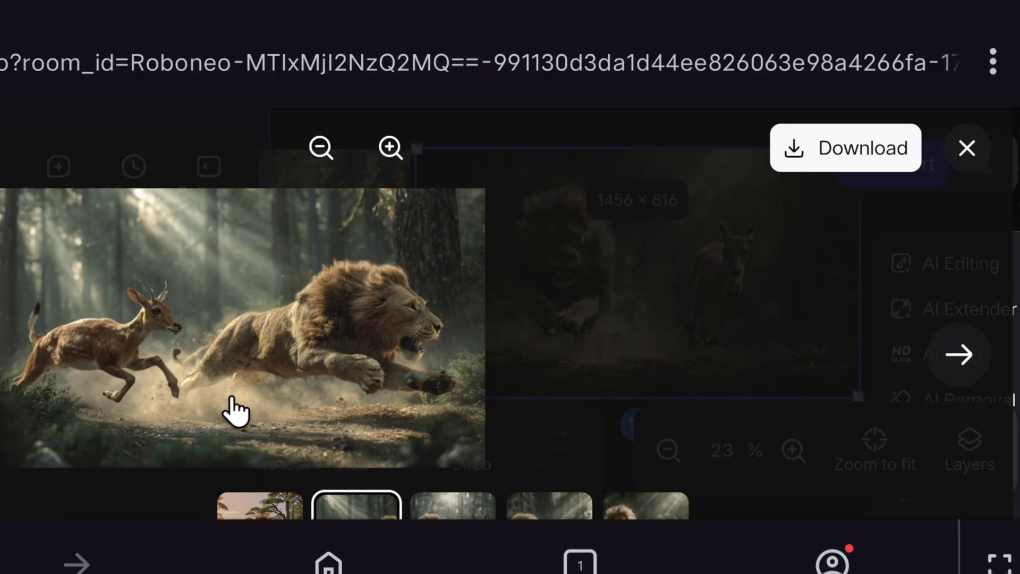
pyautogui.click(456, 510)
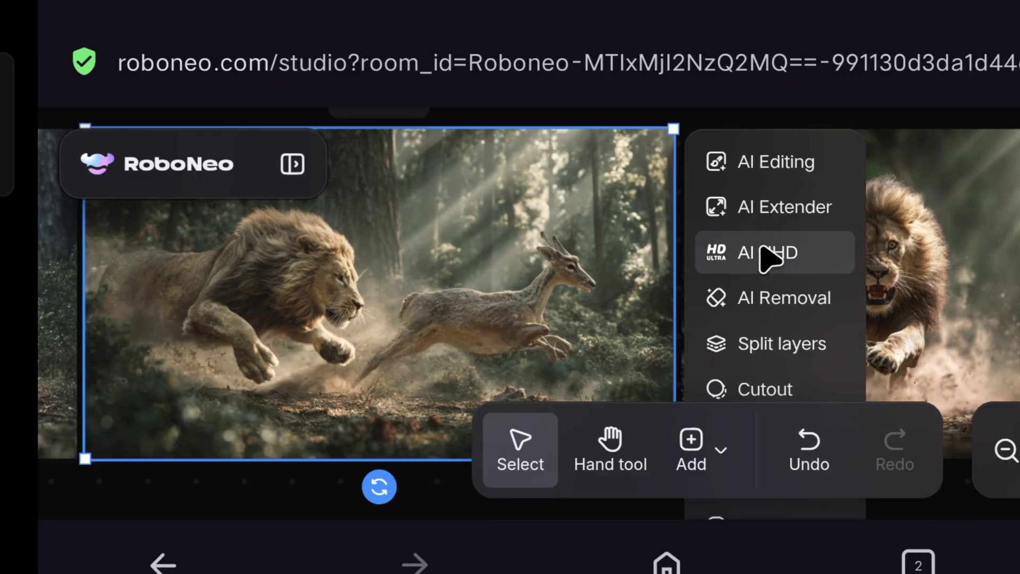
# Step: Upscale the selected lion-and-deer image with AI UHD
pyautogui.click(765, 259)
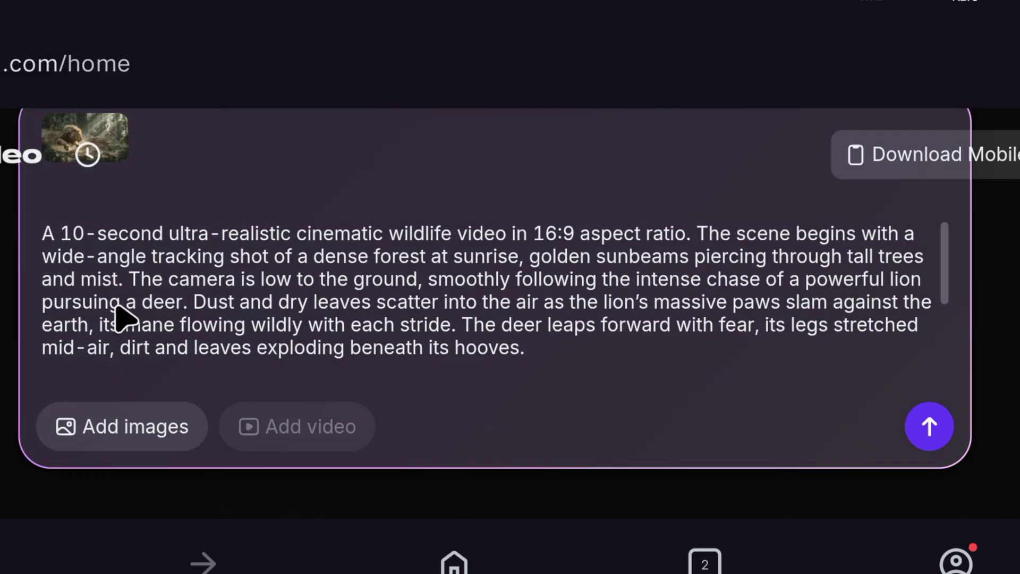
pyautogui.scroll(4, 118, 315)
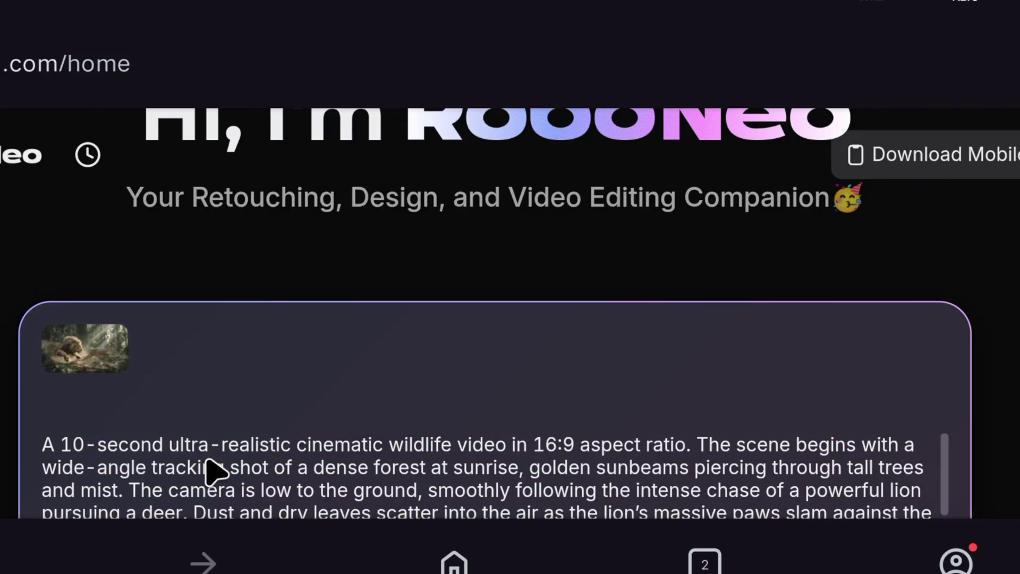
pyautogui.scroll(-5, 212, 470)
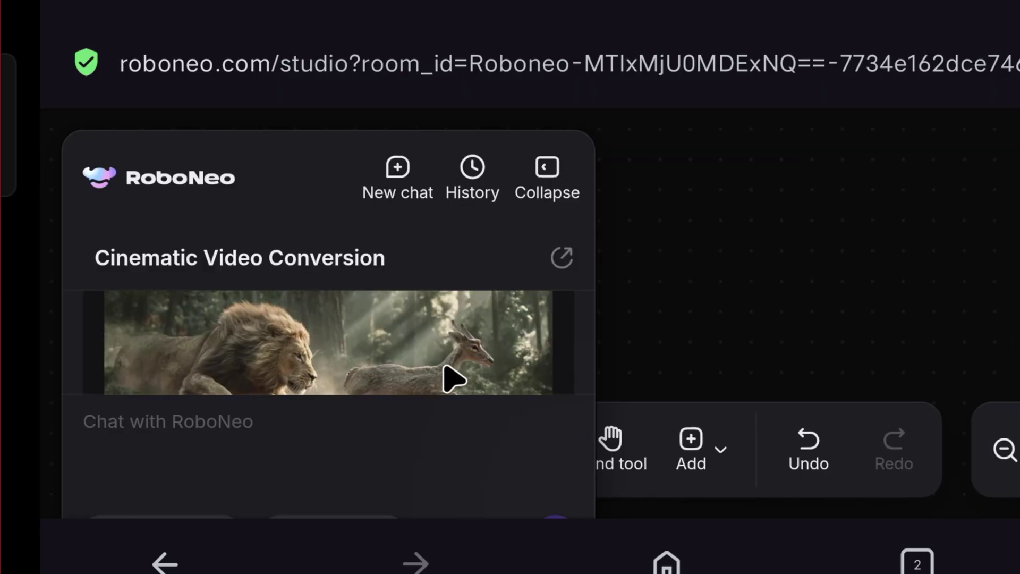
# Step: Download the generated 10-second lion chase video
pyautogui.scroll(-1, 451, 378)
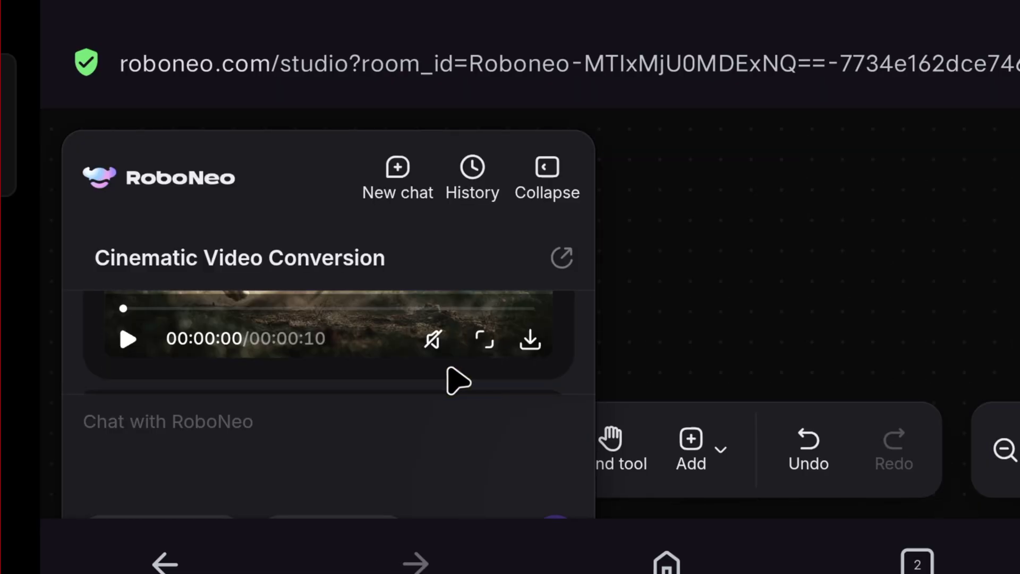
pyautogui.click(530, 343)
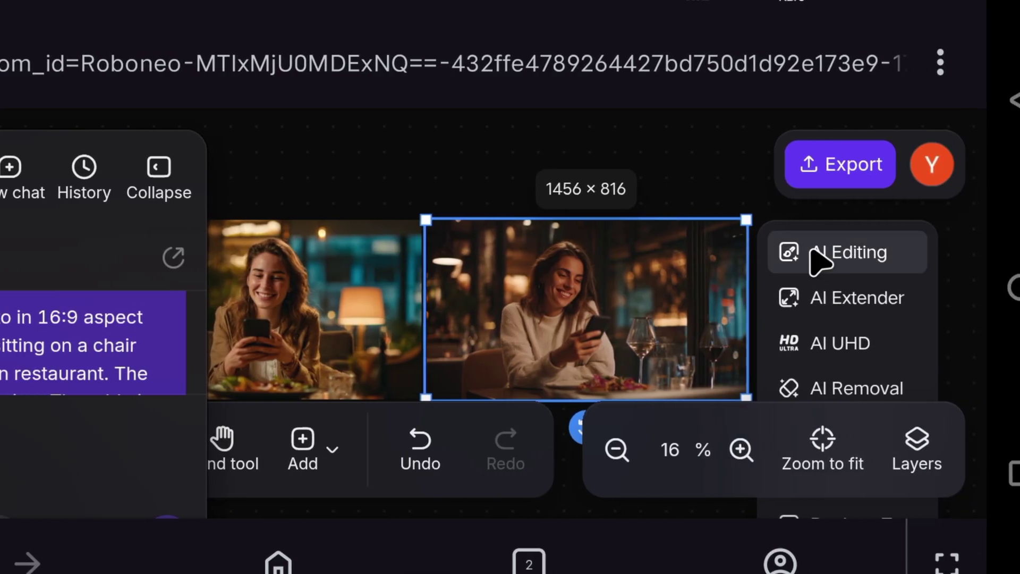
# Step: Use AI Editing to swap the restaurant behind the woman for a jungle background
pyautogui.click(813, 254)
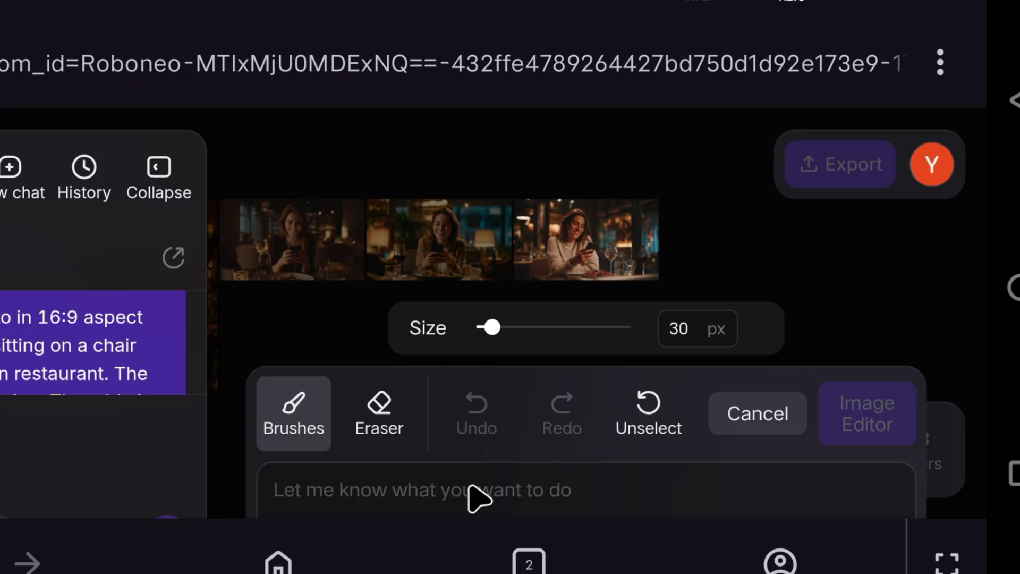
pyautogui.click(479, 495)
pyautogui.write('Remove the restaurant behind this girl and add a jungle scene. Just remove the restaurant in the background and nothing else.')
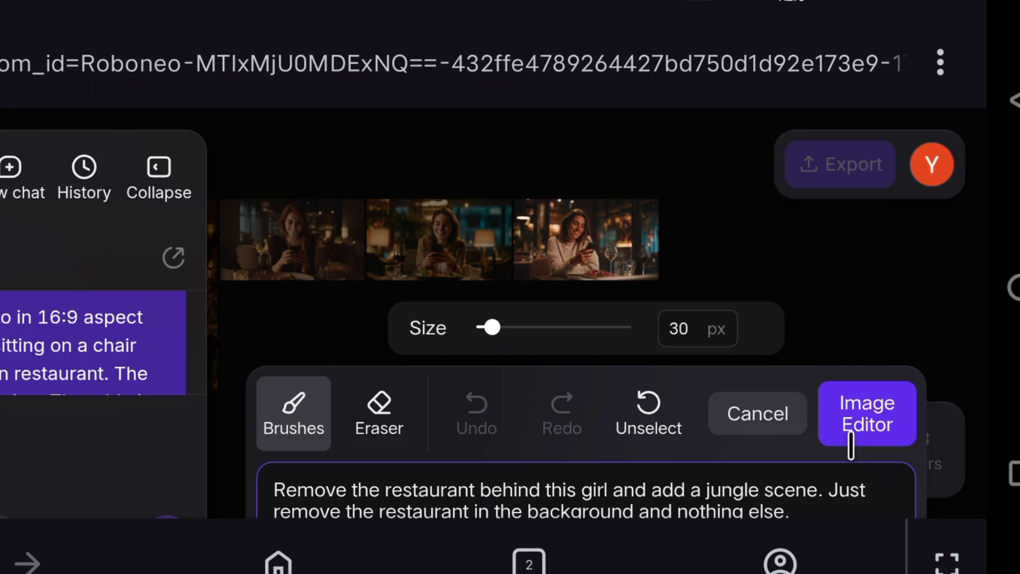
pyautogui.click(859, 402)
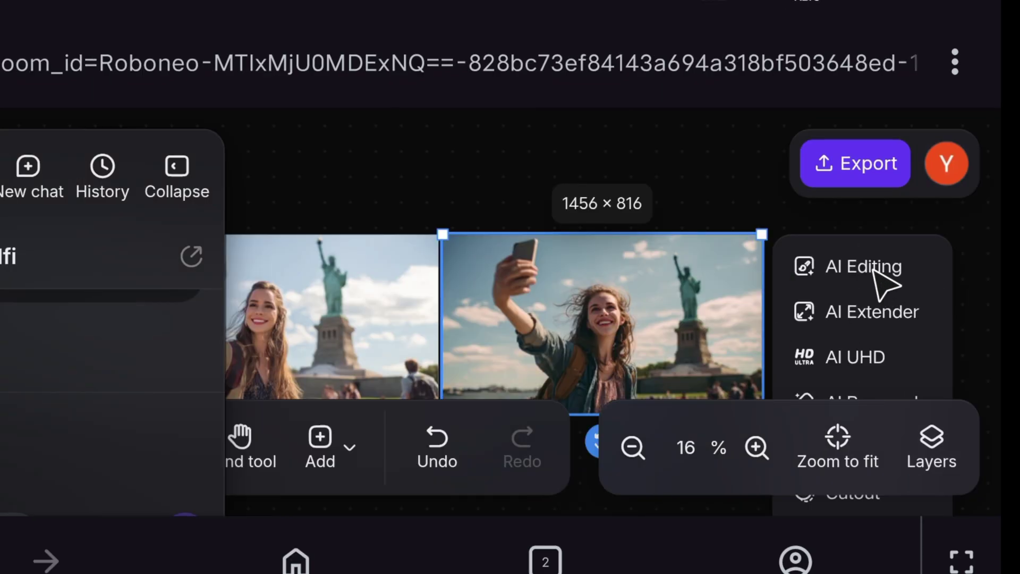
# Step: Mark the woman's head and request an AI edit placing a cat on it
pyautogui.click(874, 271)
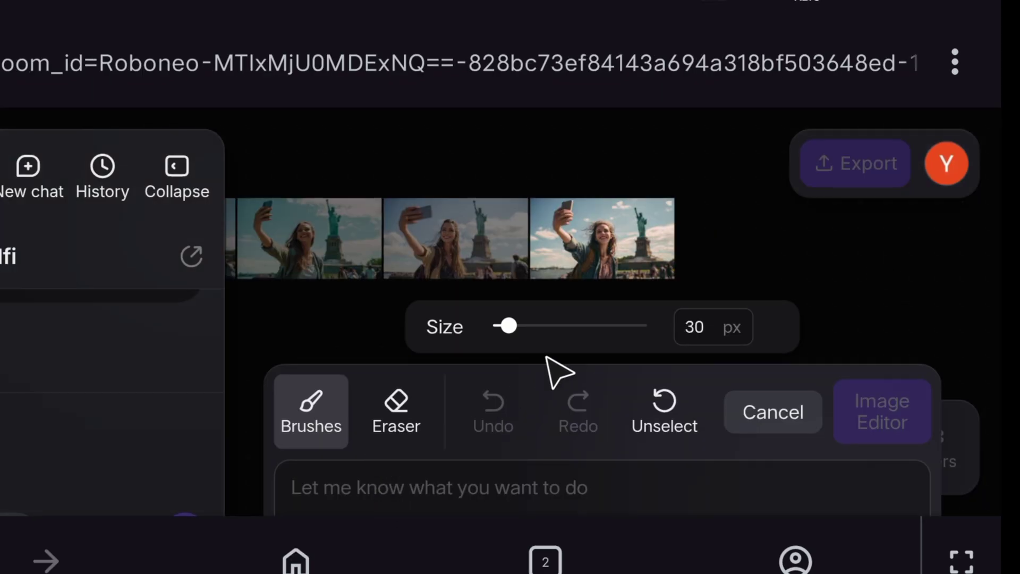
pyautogui.click(598, 226)
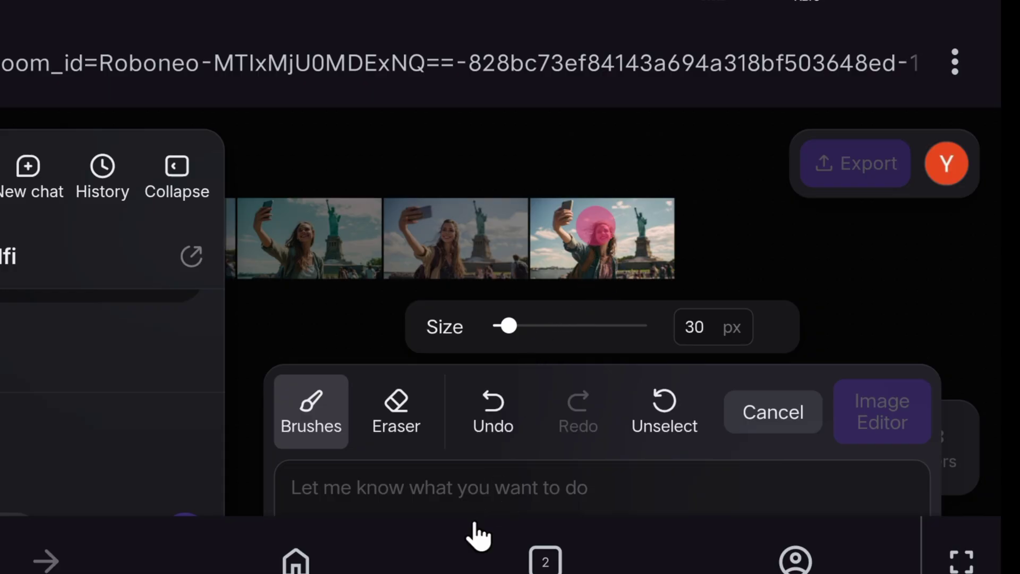
pyautogui.write('put a cat on its head here')
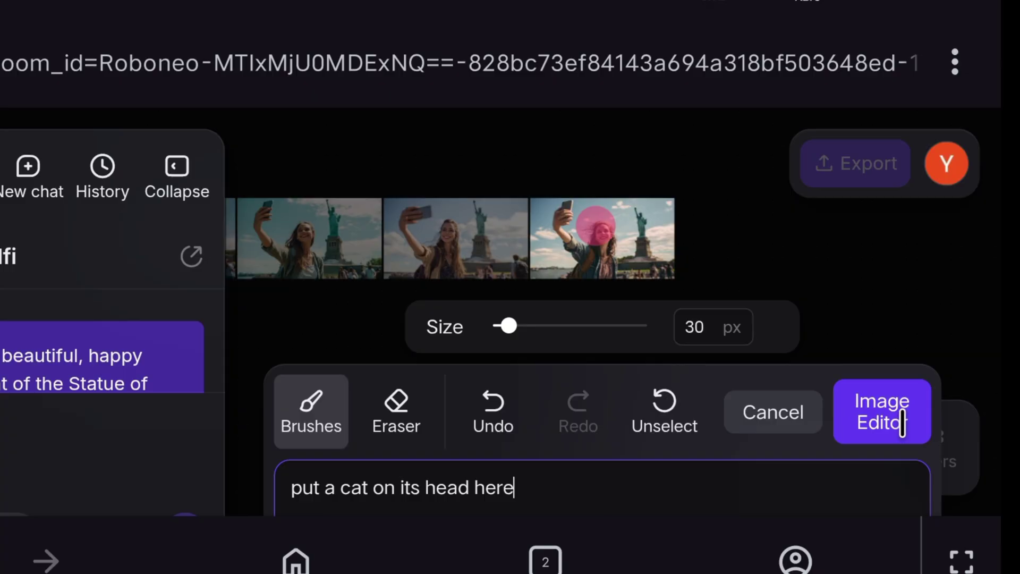
pyautogui.click(883, 416)
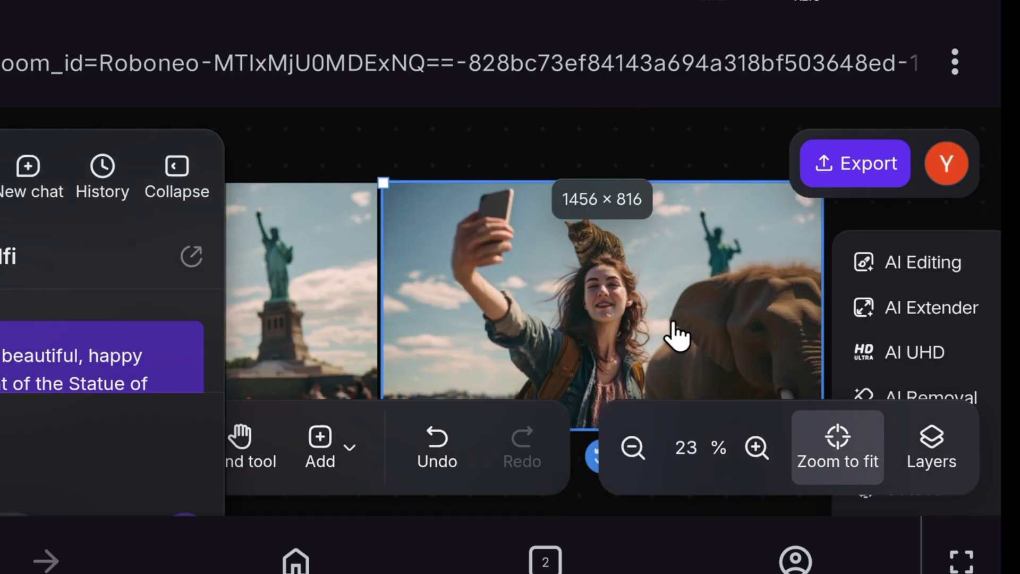
# Step: Download the edited selfie as Image_6.png
pyautogui.scroll(-3, 631, 340)
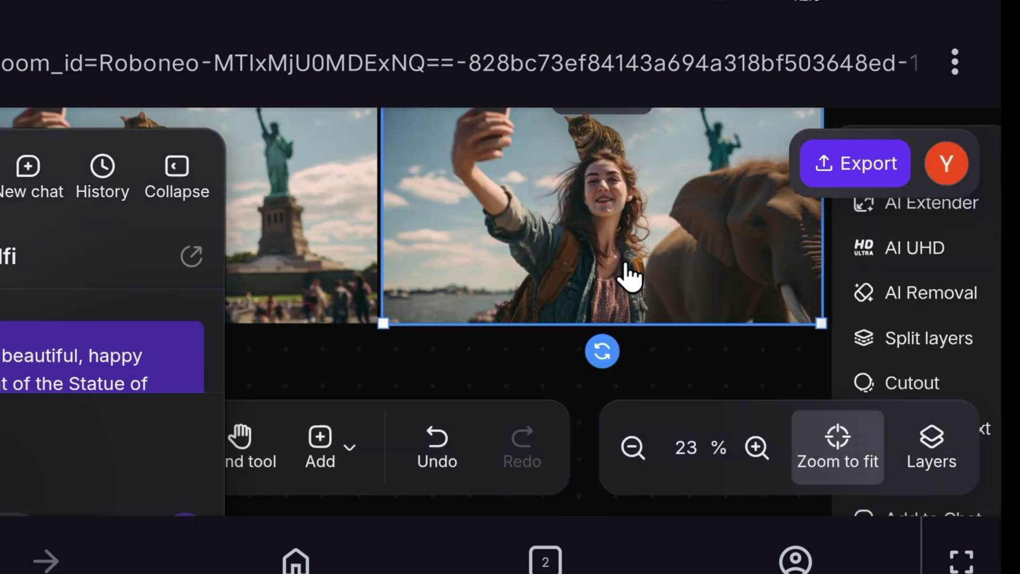
pyautogui.rightClick(582, 247)
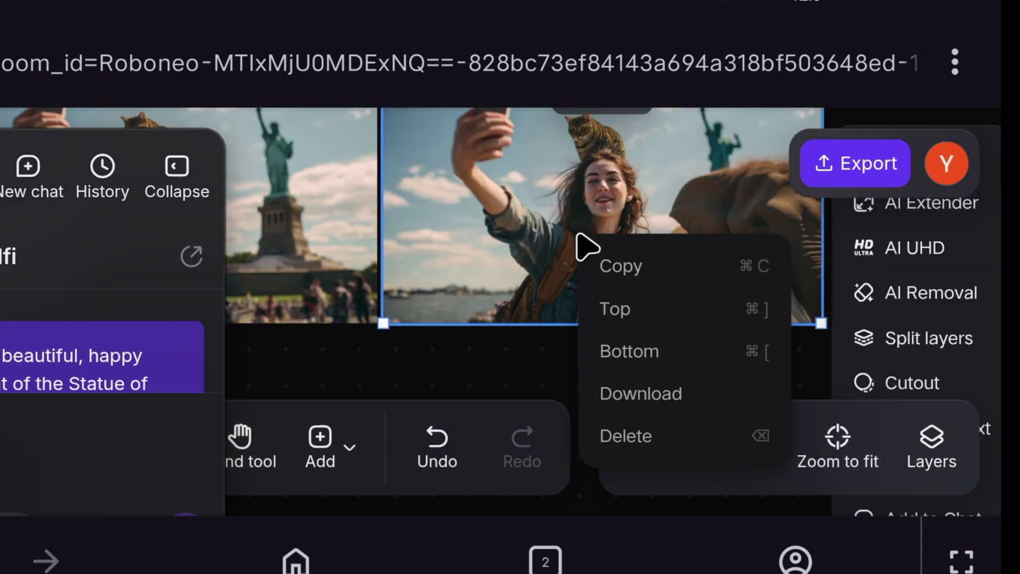
pyautogui.click(650, 400)
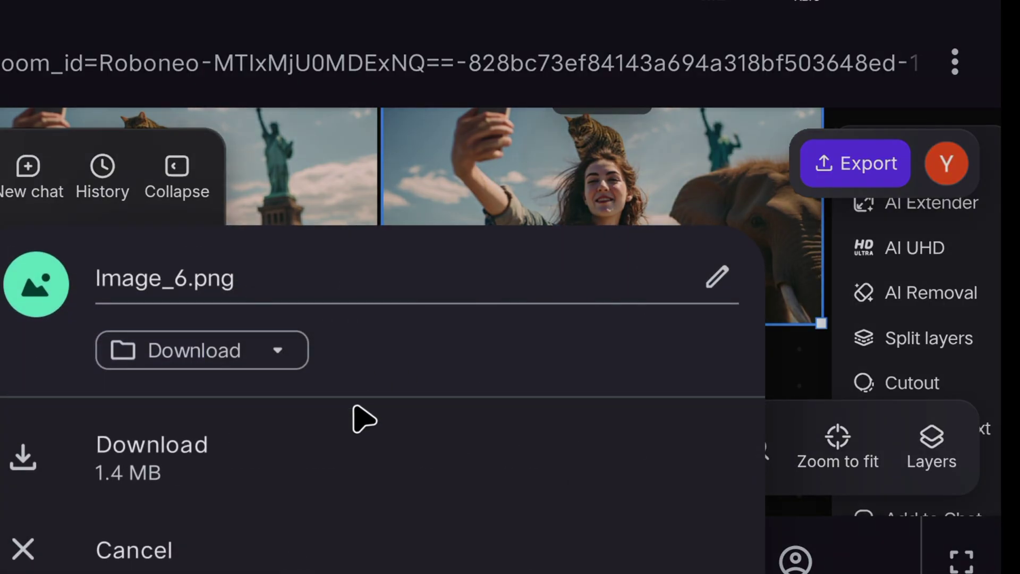
# Step: Save Image_6.png, then erase the woman from the selfie with AI Removal
pyautogui.click(364, 444)
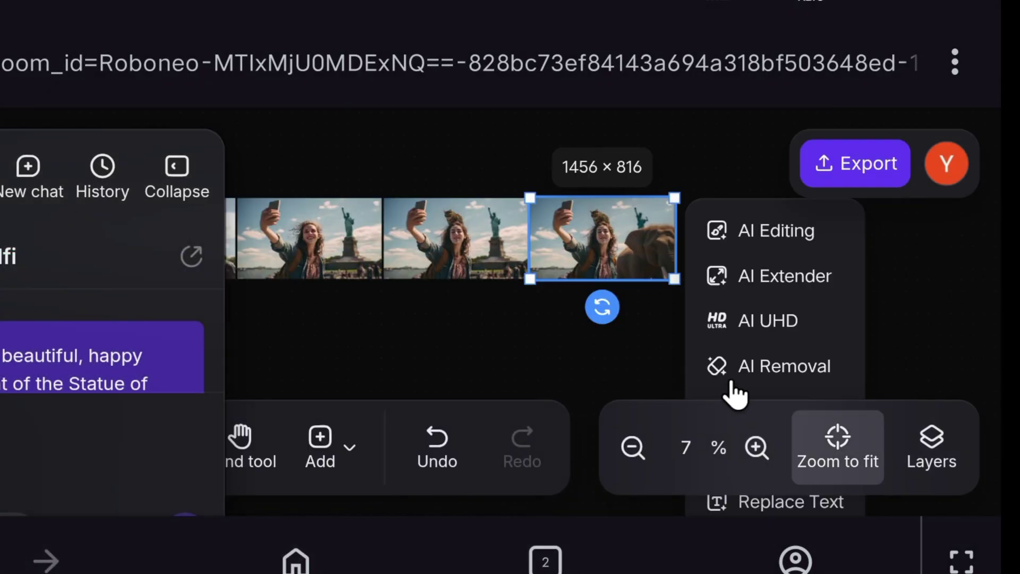
pyautogui.click(714, 367)
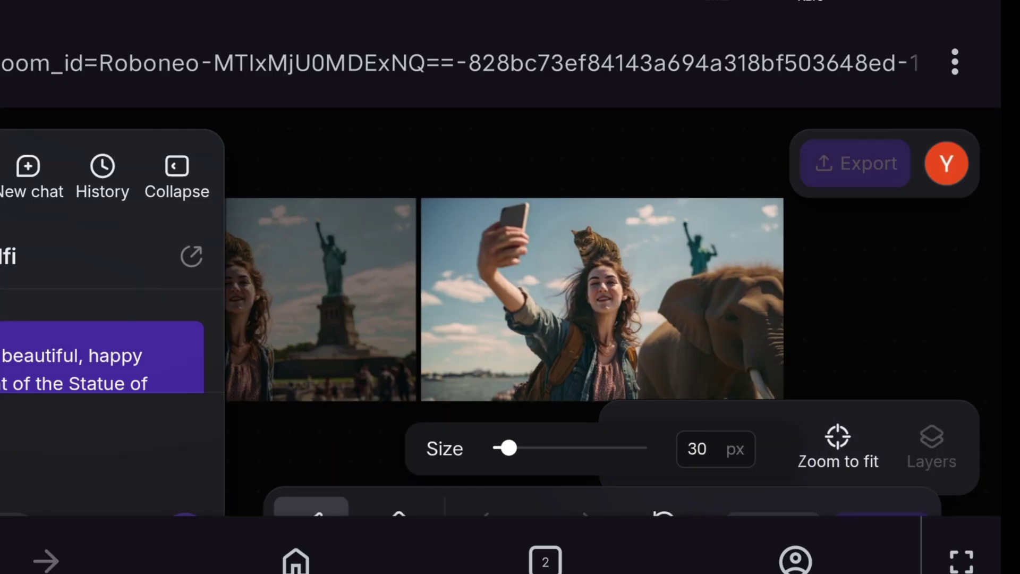
pyautogui.moveTo(531, 255)
pyautogui.mouseDown()
pyautogui.moveTo(600, 160)
pyautogui.moveTo(638, 287)
pyautogui.moveTo(525, 195)
pyautogui.mouseUp()
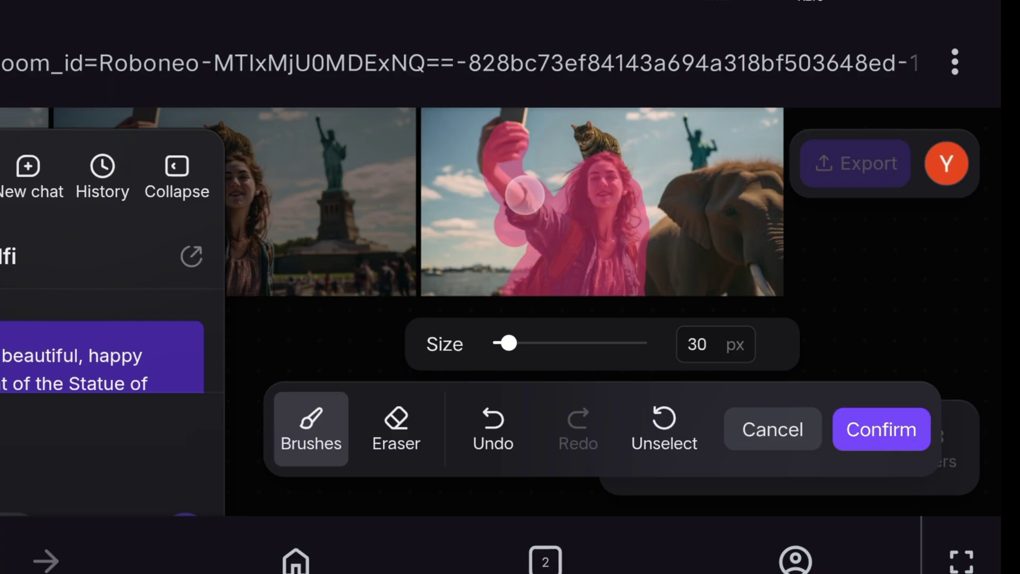
pyautogui.click(882, 429)
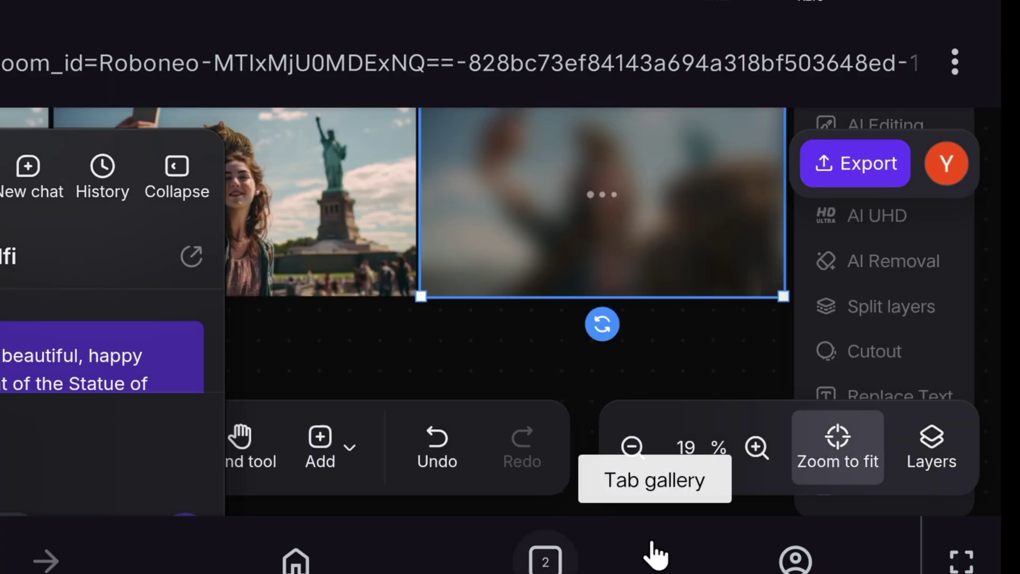